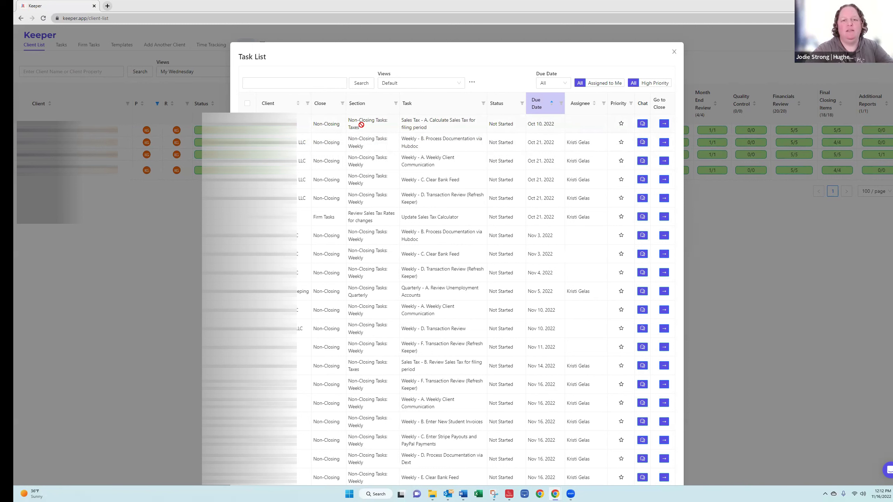
- Filter the task list to tasks due today, look through them, and close the list
left_click(566, 83)
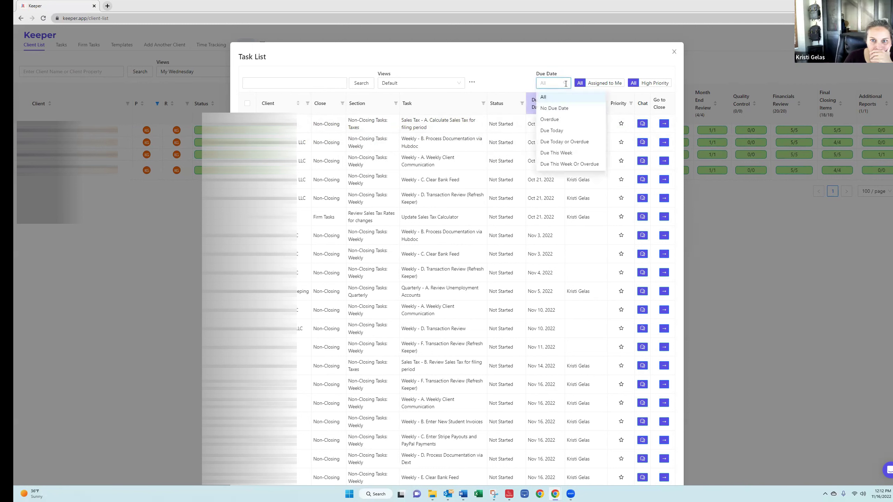
left_click(554, 131)
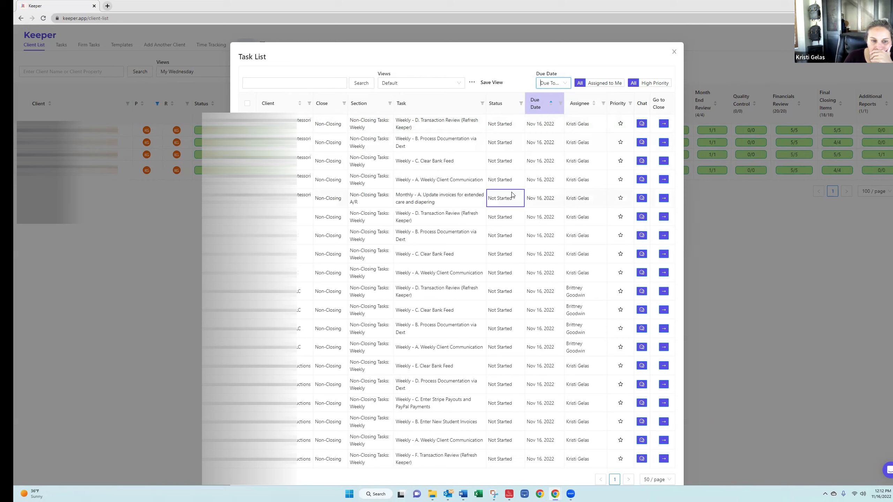
scroll(512, 195, "down", 1)
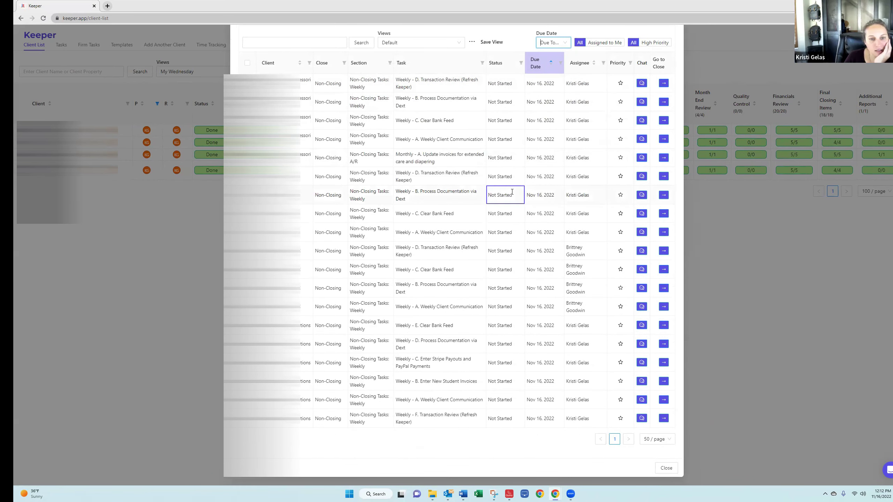
scroll(512, 193, "up", 1)
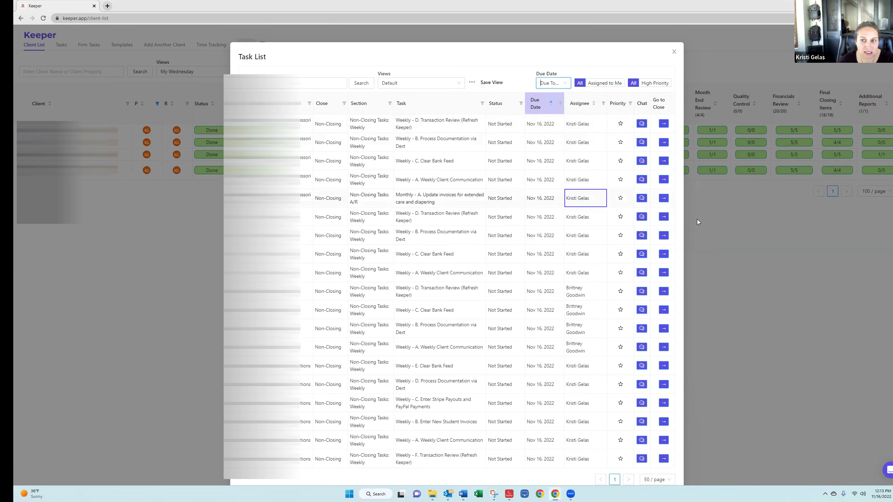
left_click(755, 247)
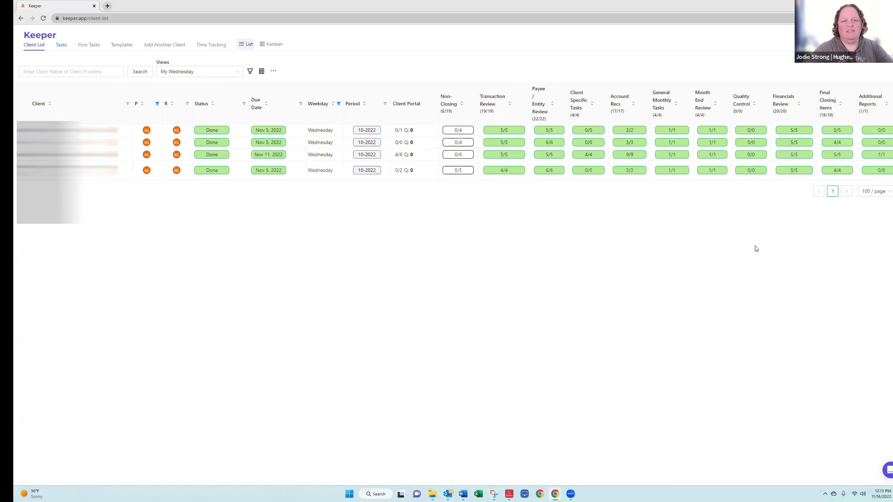
- Reopen the task list, examine the tasks due today with their statuses and assignees, and close it
left_click(60, 45)
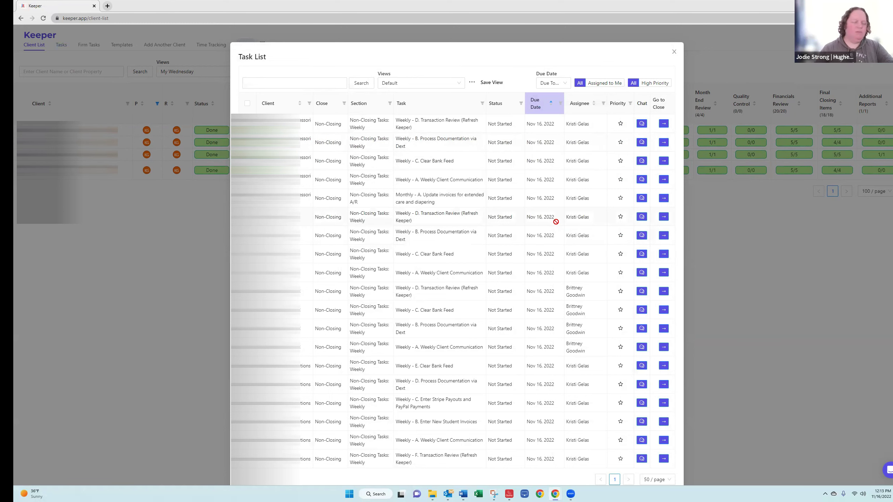
scroll(556, 224, "down", 1)
scroll(557, 224, "up", 1)
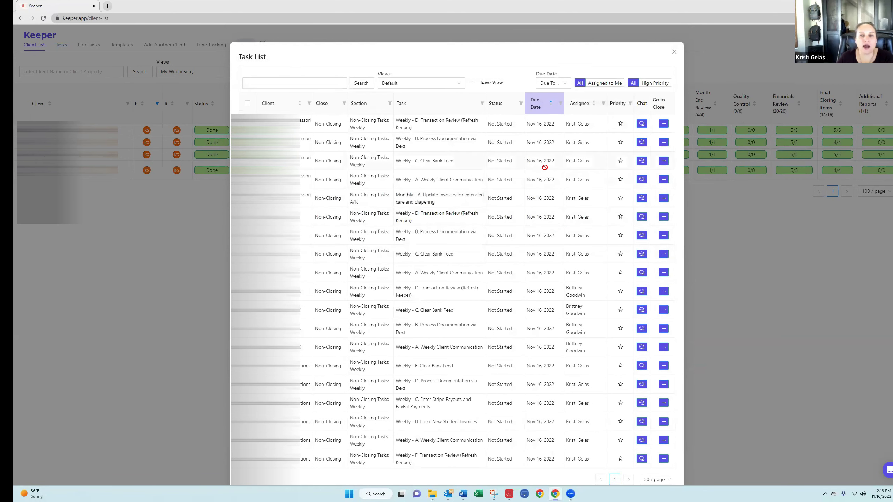
scroll(565, 218, "down", 1)
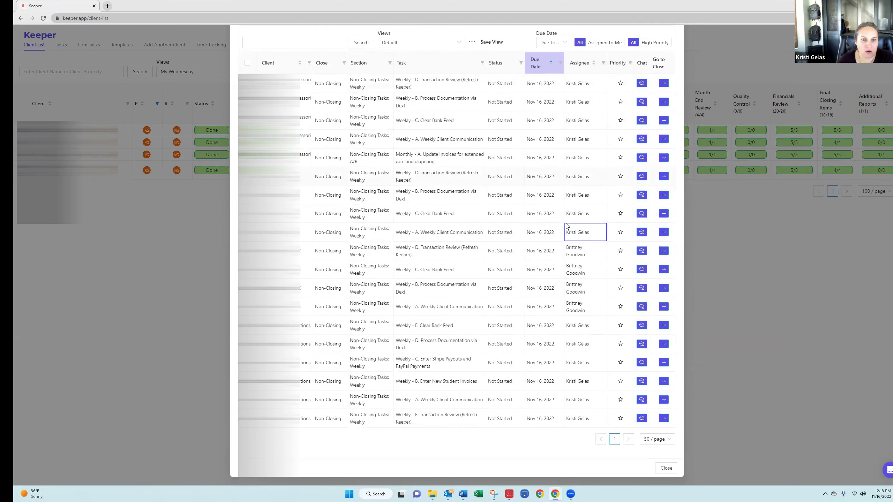
scroll(566, 225, "up", 1)
scroll(566, 225, "down", 1)
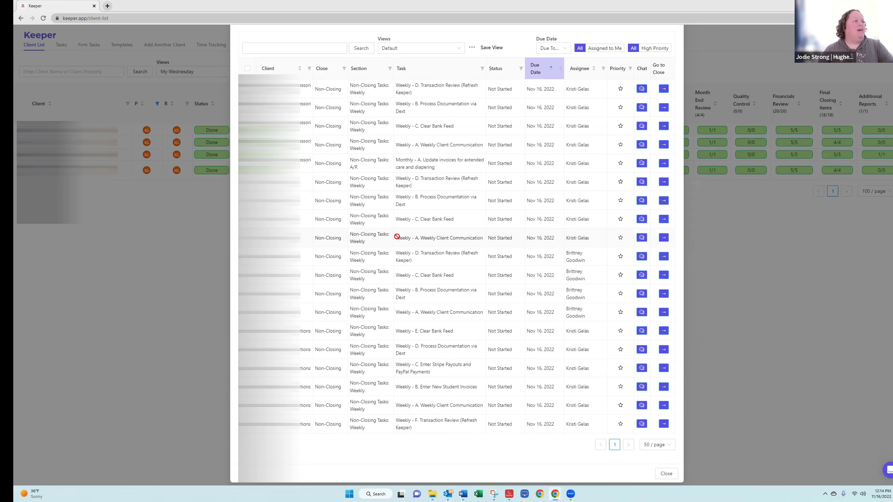
scroll(494, 275, "up", 1)
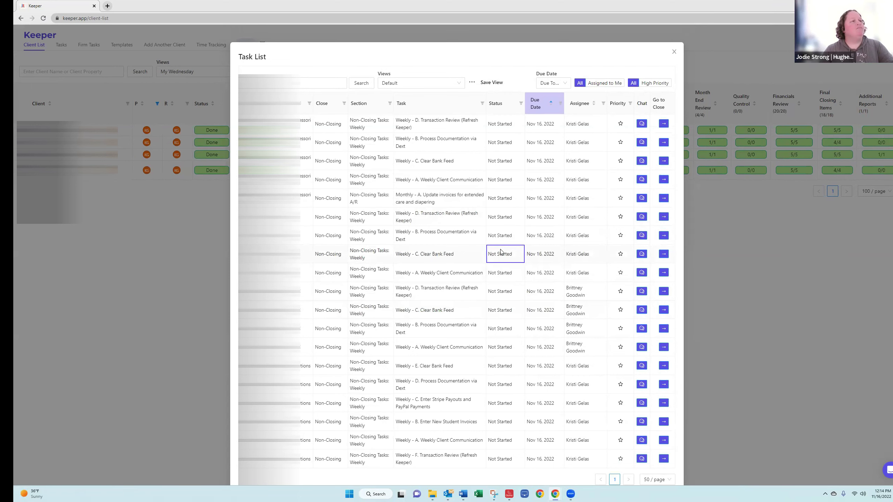
scroll(501, 252, "down", 1)
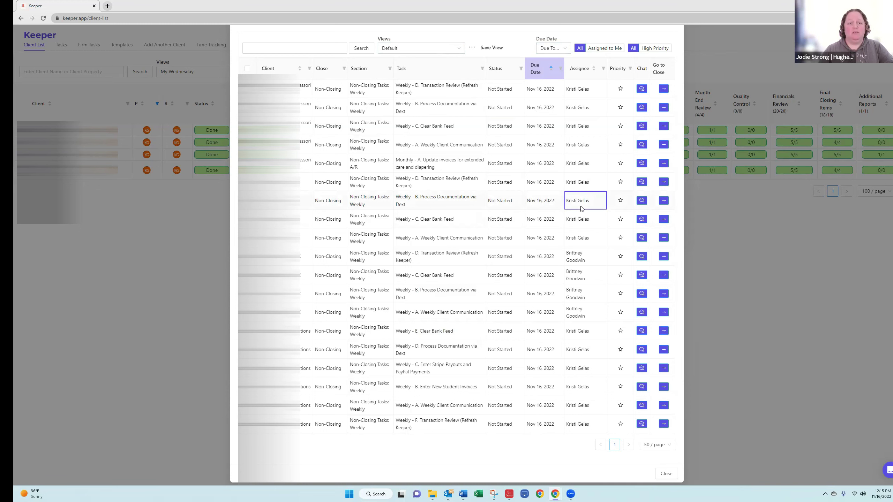
left_click(717, 54)
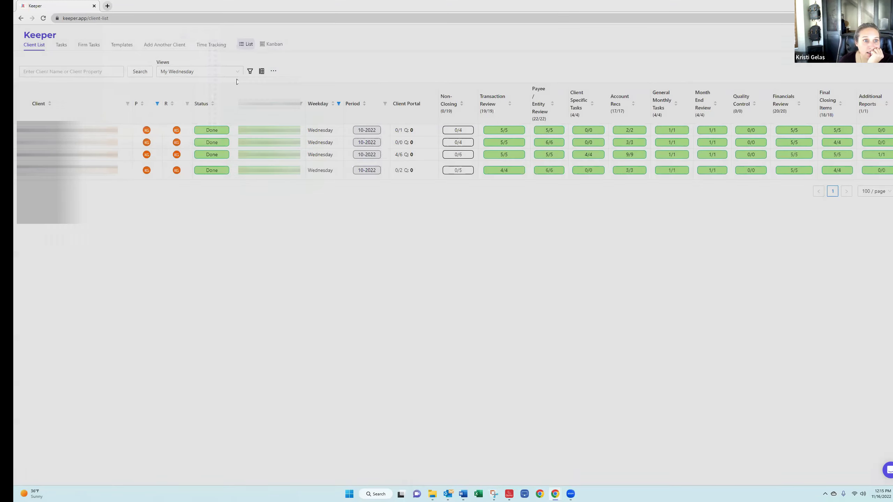
- Look through the saved views available for the client list without changing the current one
left_click(236, 71)
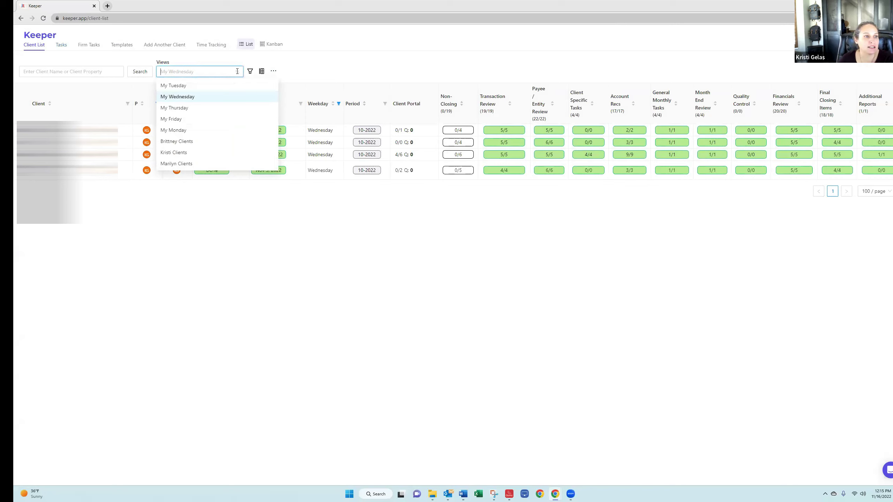
scroll(231, 125, "up", 2)
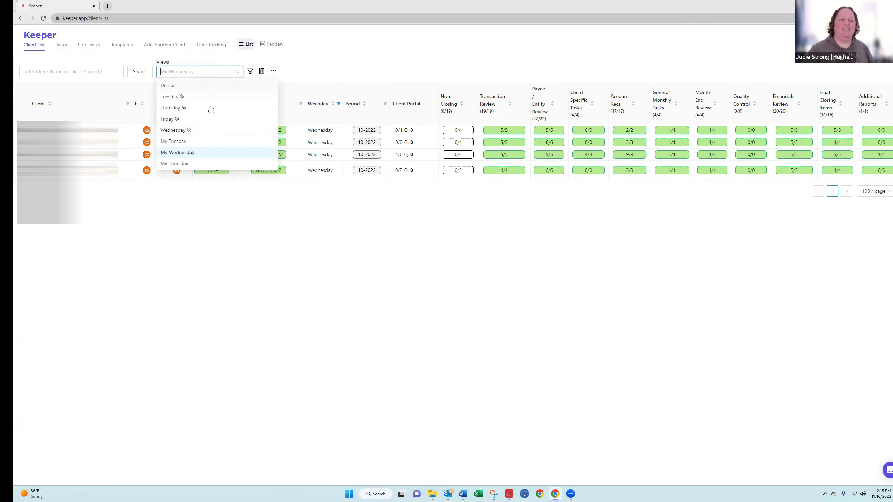
scroll(213, 152, "down", 2)
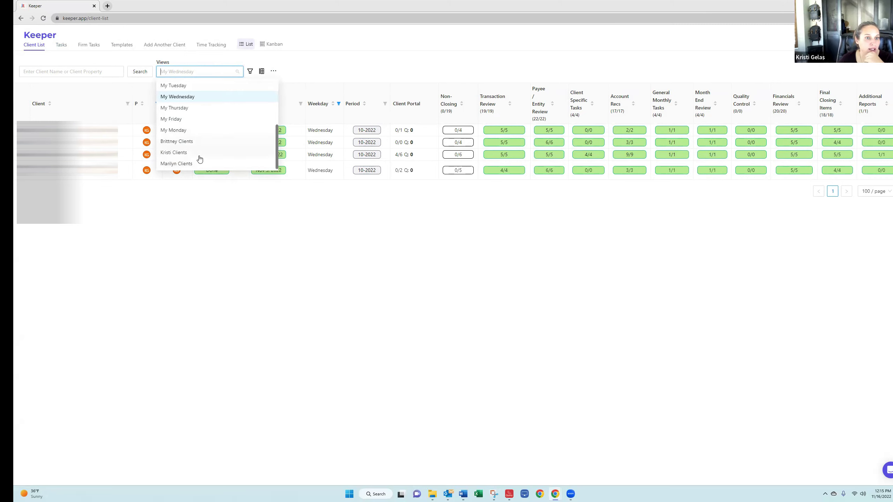
scroll(212, 151, "up", 2)
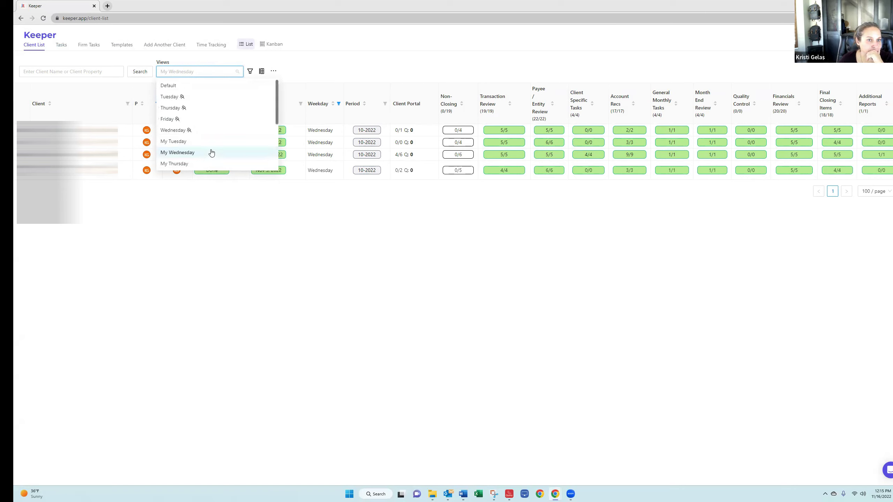
left_click(302, 71)
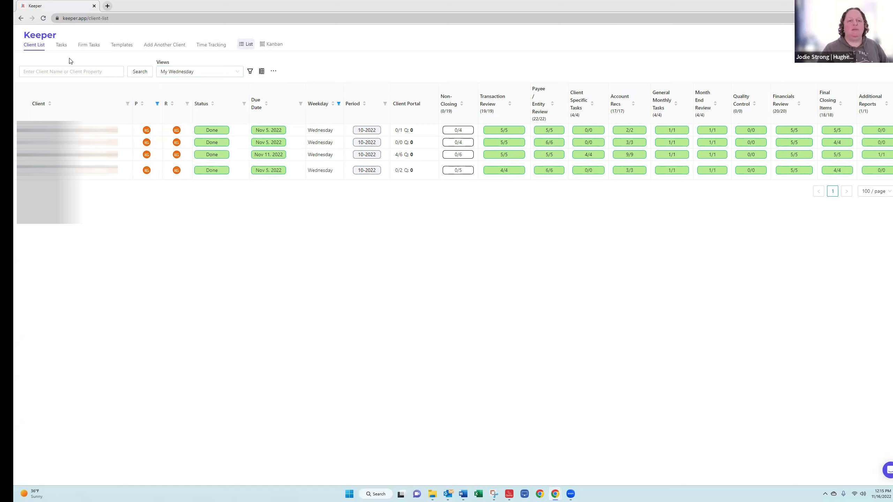
- Display all clients with the Default view and switch the client list to the My Tuesday view
left_click(239, 71)
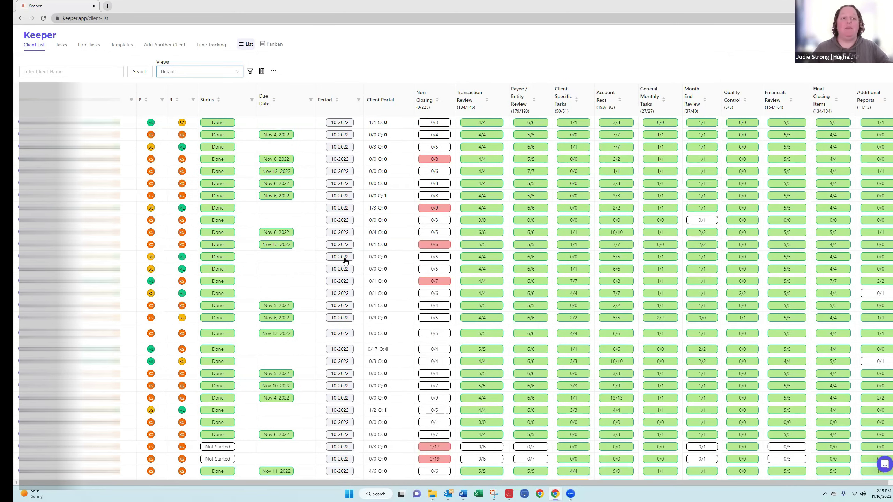
left_click(237, 72)
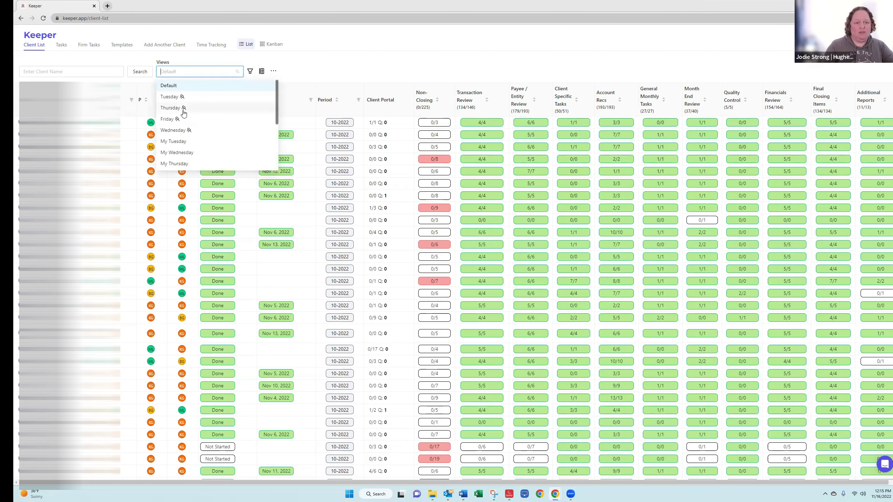
left_click(202, 142)
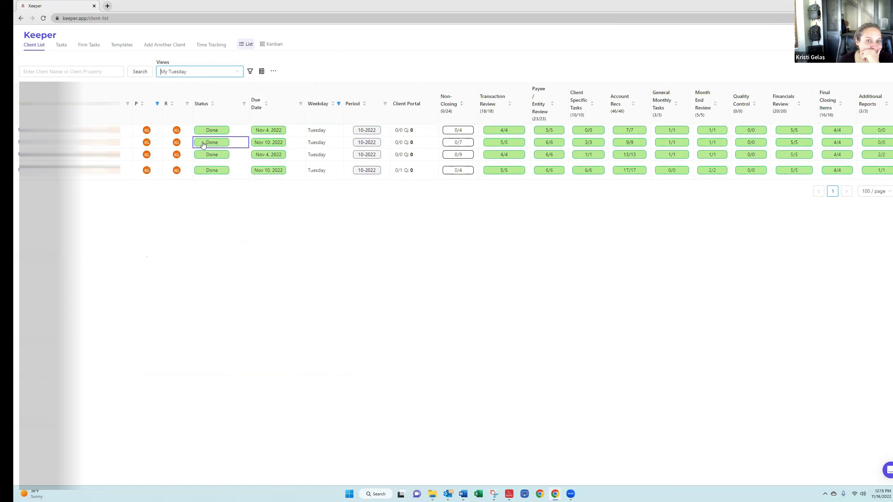
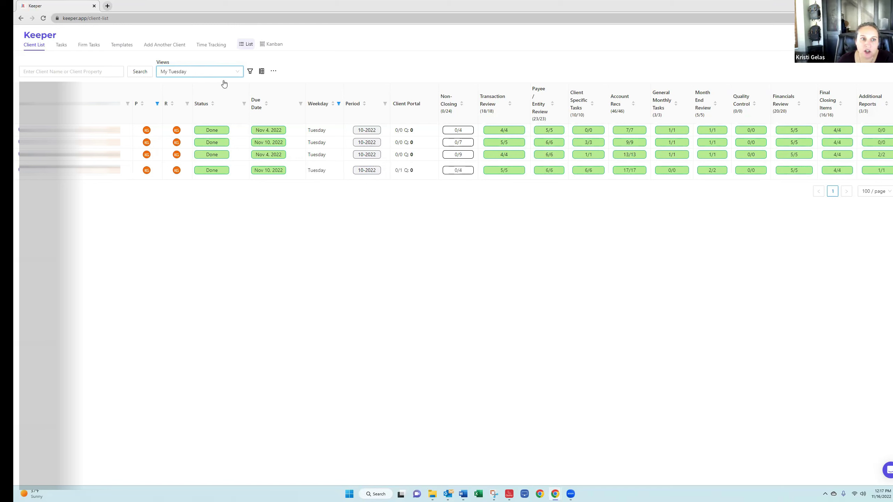
- Return the client list to the Default view
left_click(237, 72)
left_click(196, 87)
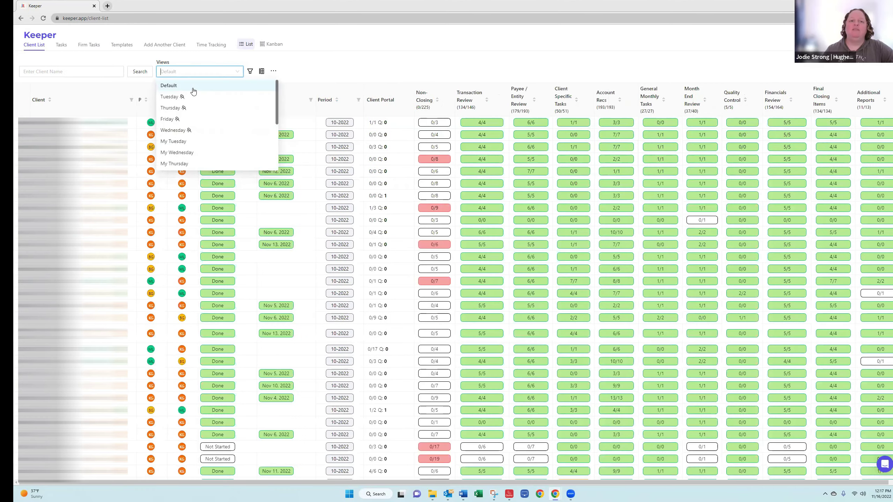
left_click(193, 90)
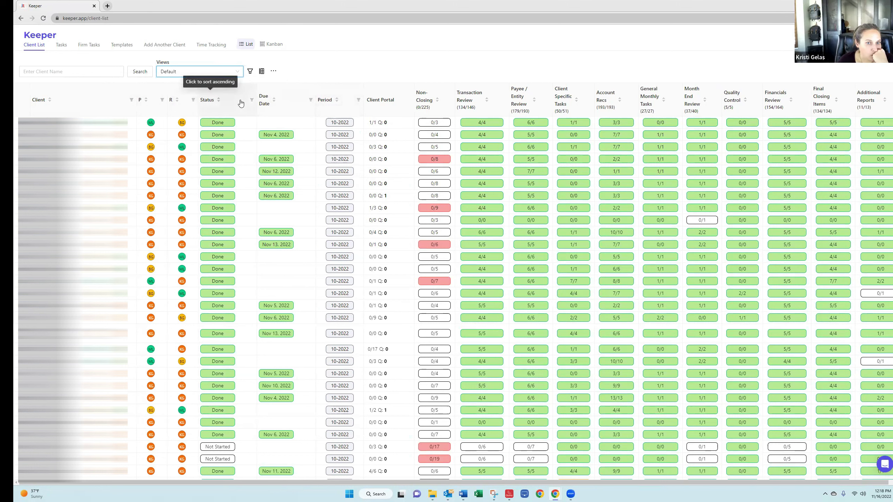
- Apply the My Tuesday view to the client list and briefly check the task list of items due today
left_click(236, 71)
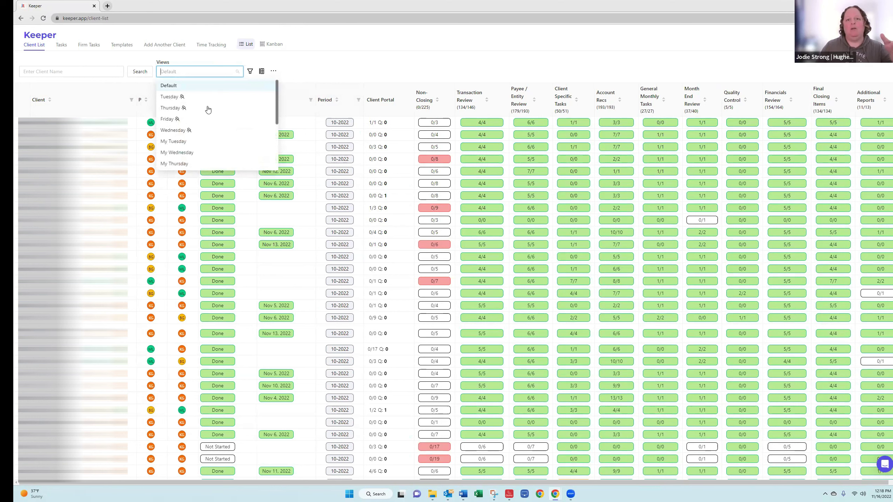
left_click(204, 142)
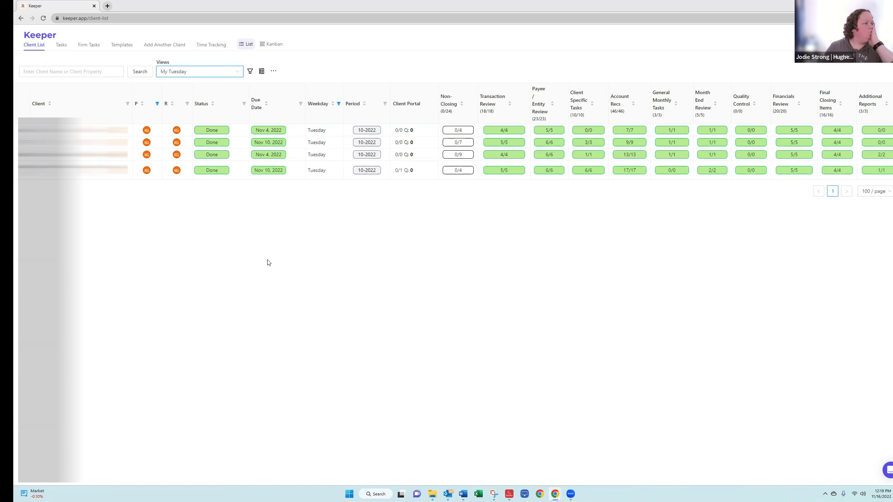
left_click(59, 47)
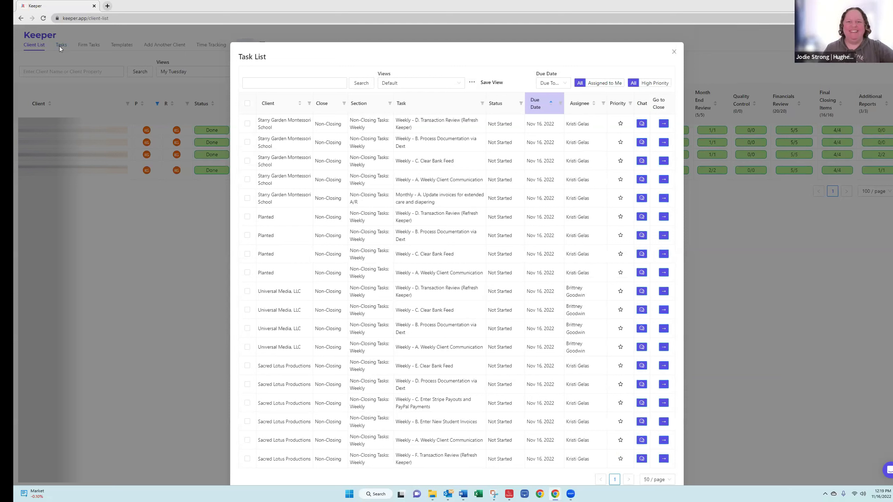
left_click(674, 52)
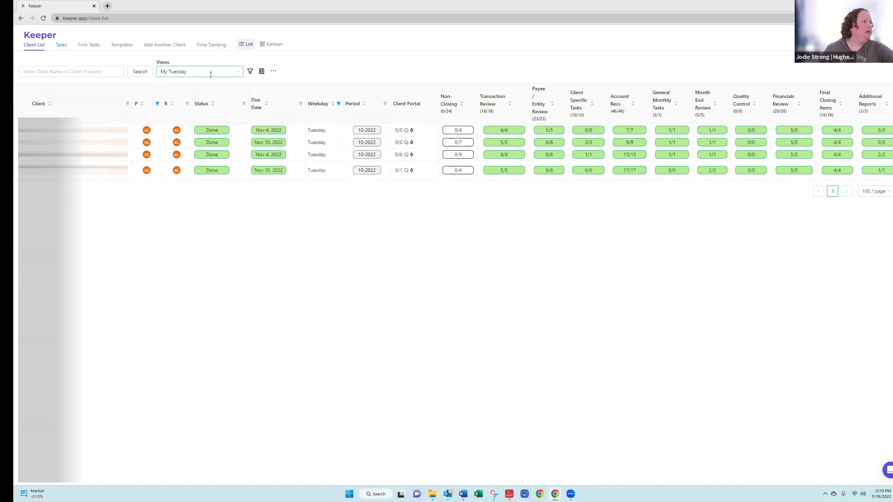
- Reset the client list to the Default view and apply the My Thursday view
left_click(232, 71)
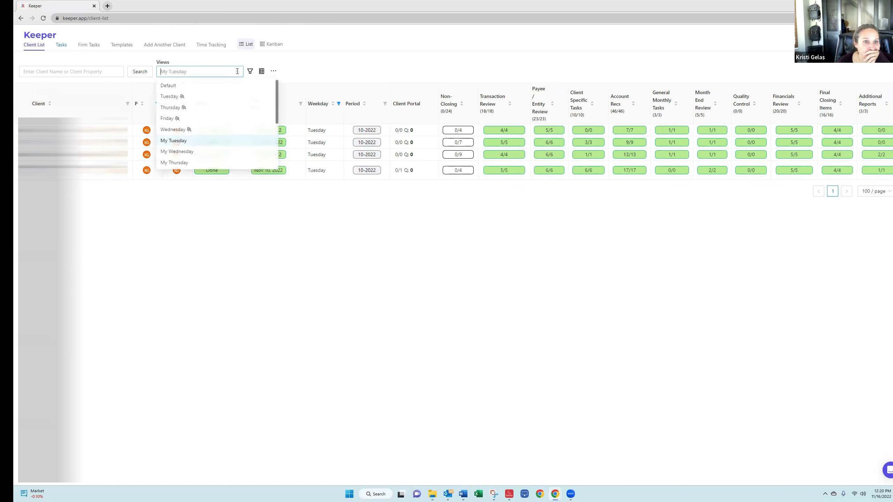
left_click(227, 85)
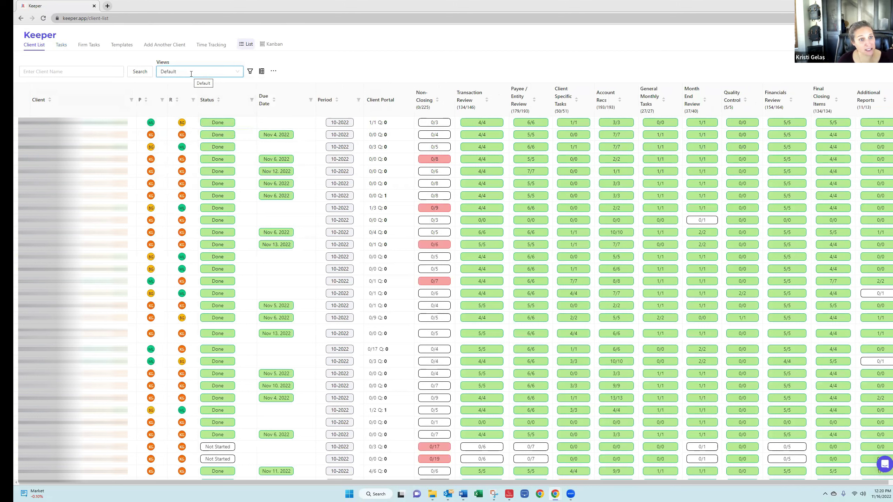
left_click(235, 71)
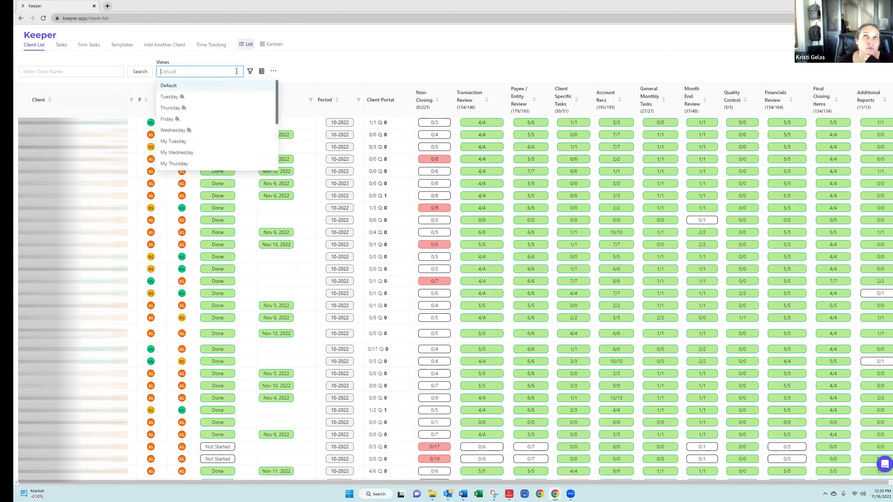
left_click(185, 166)
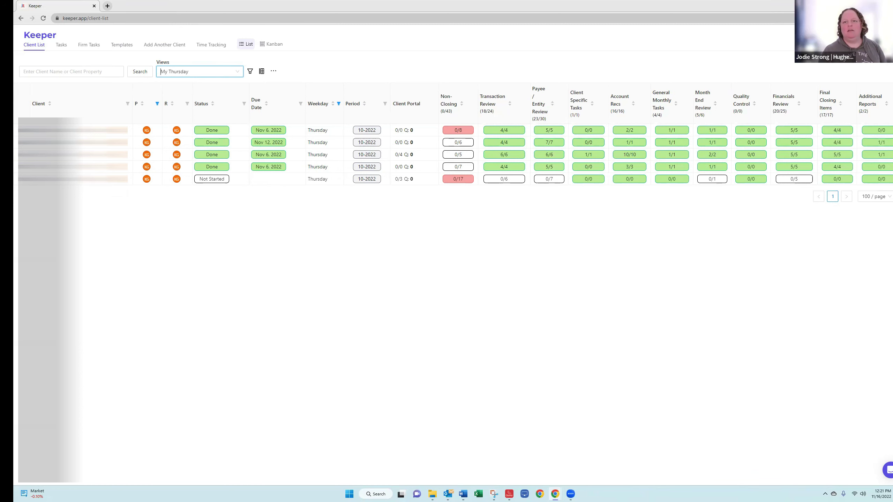
- Open the Oct 2022 close for Gym Jones, LLC and show the assignee choices for the Weekly Client Communication task
left_click(74, 167)
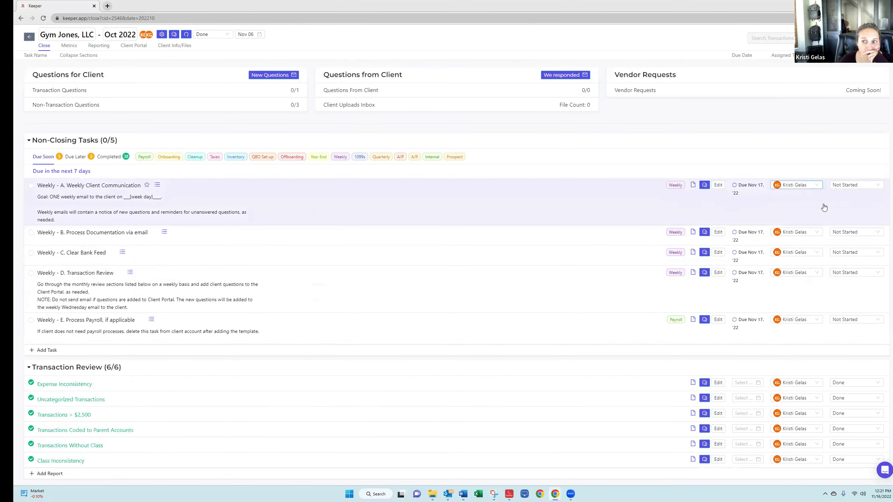
left_click(803, 185)
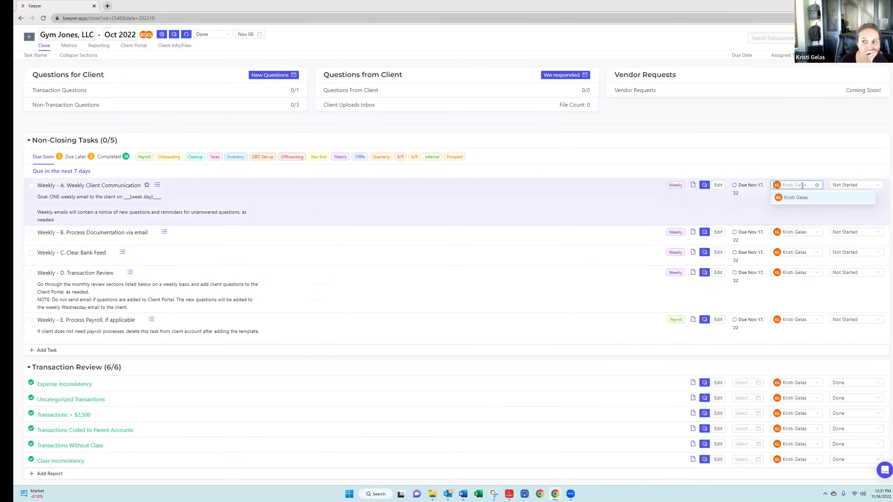
- Show the assignee choices for bulk assigning all tasks in the Non-Closing Tasks section, and dismiss them without choosing anyone
mouse_move(134, 144)
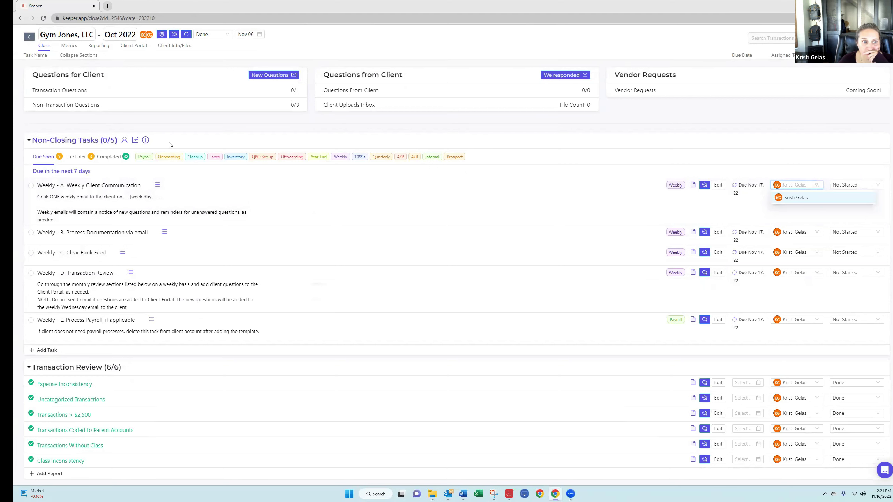
left_click(135, 140)
left_click(197, 120)
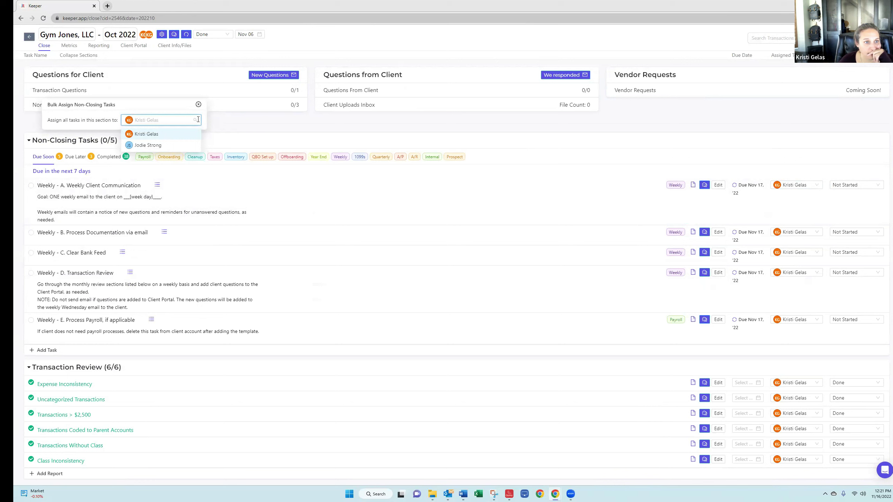
left_click(334, 135)
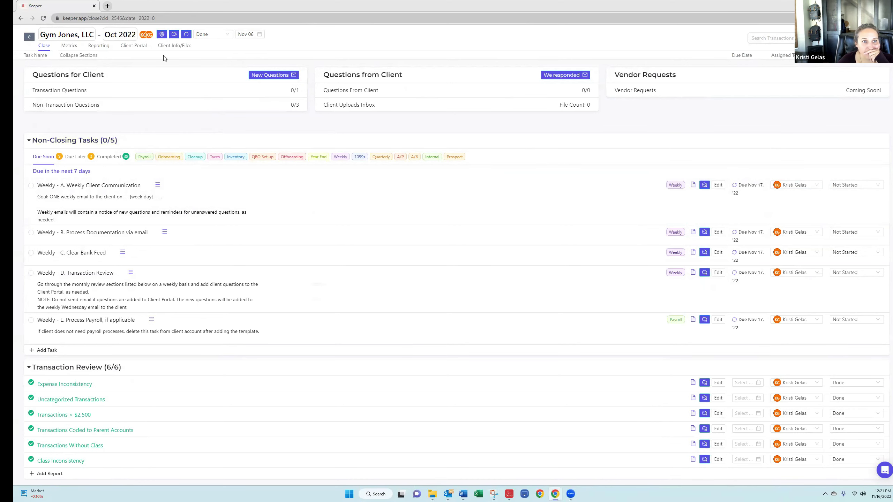
- View the firm's Users list with each user's role and client access, and close it
left_click(856, 38)
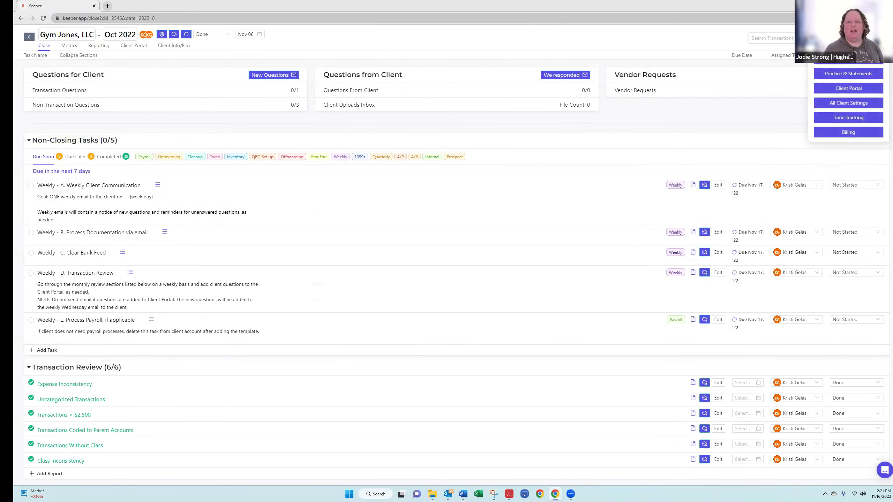
left_click(855, 62)
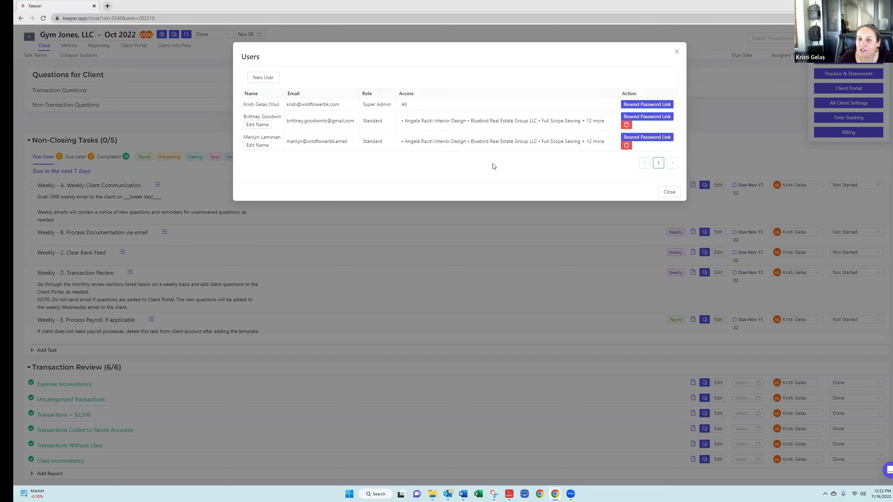
left_click(662, 196)
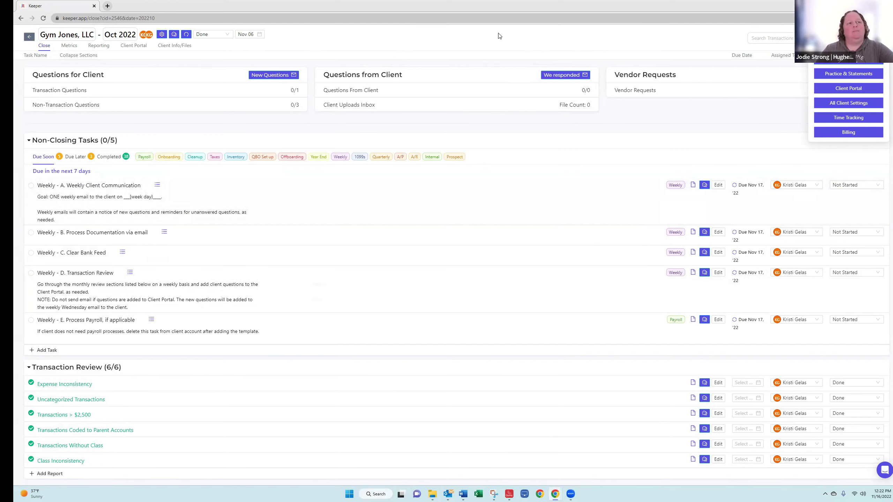
- Return to the client list, look over the project and email templates, and close them
left_click(30, 37)
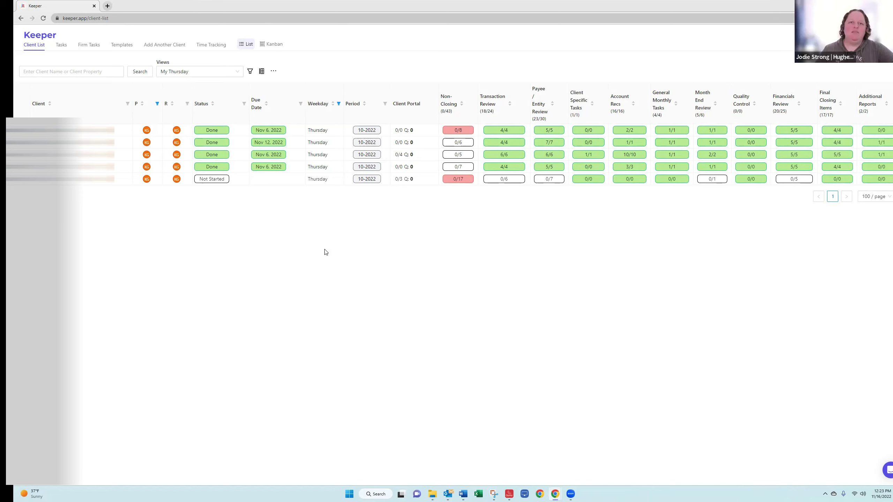
left_click(113, 45)
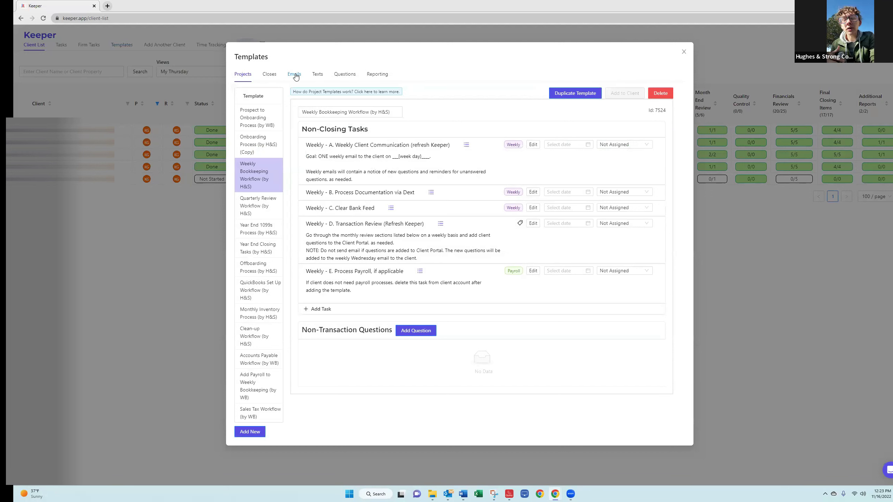
left_click(295, 75)
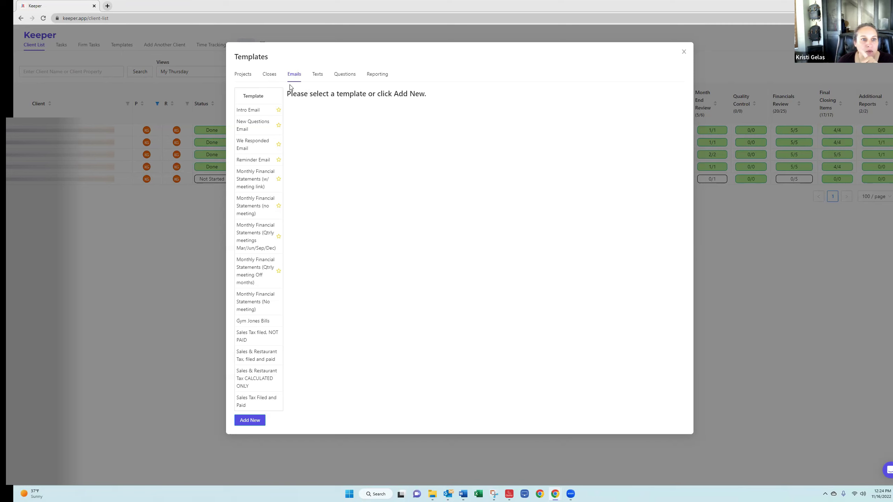
left_click(683, 51)
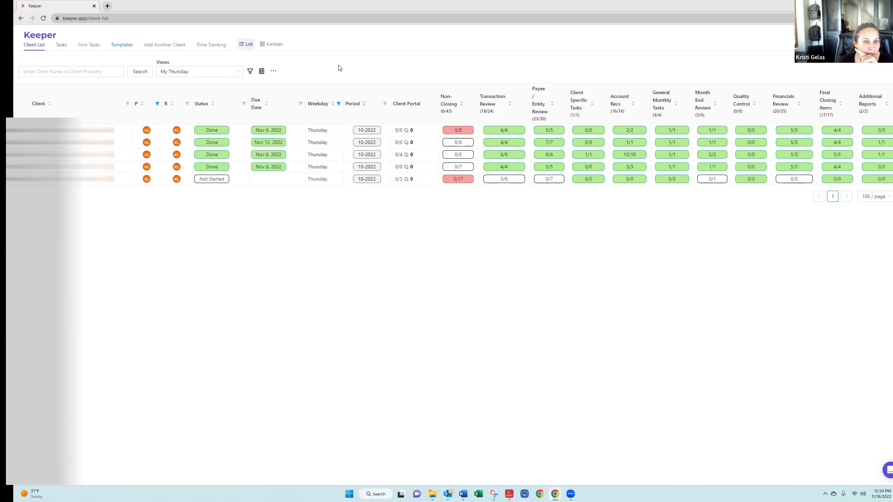
- Open the 10-2022 close of the first client listed and view the weekly checklists inside the Weekly - D. Transaction Review task
left_click(60, 130)
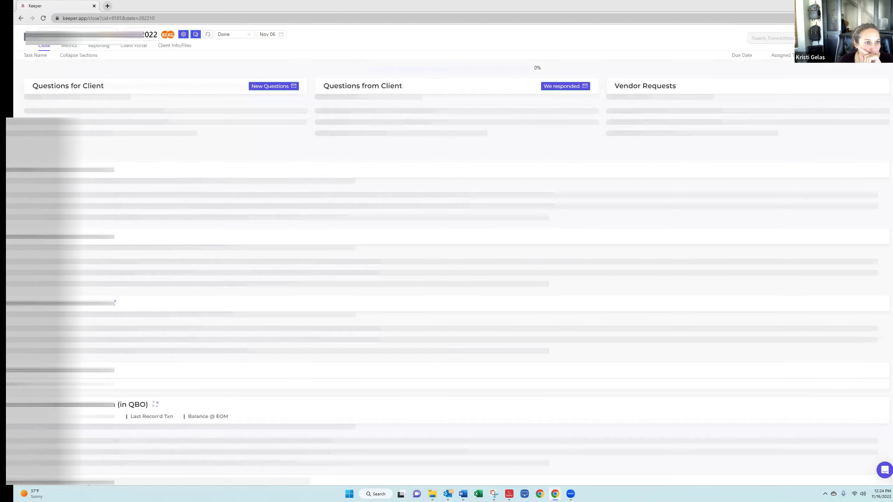
scroll(141, 224, "down", 5)
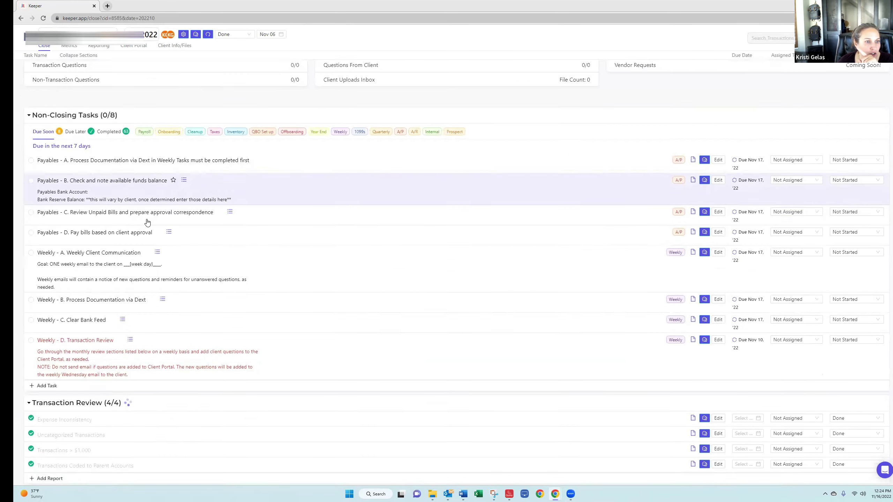
scroll(218, 223, "up", 4)
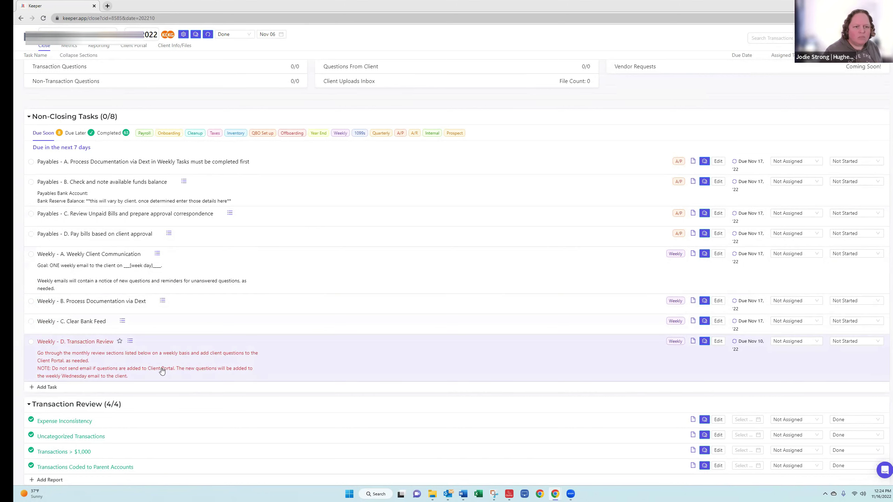
scroll(90, 362, "down", 1)
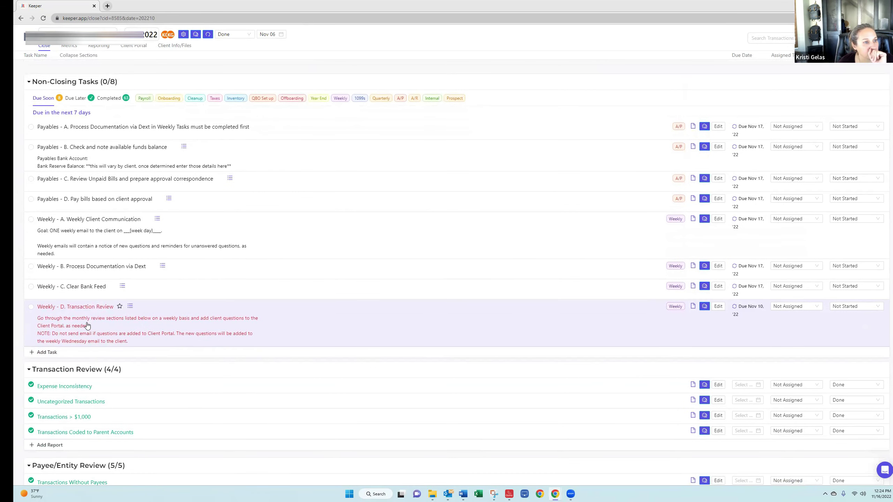
left_click(83, 307)
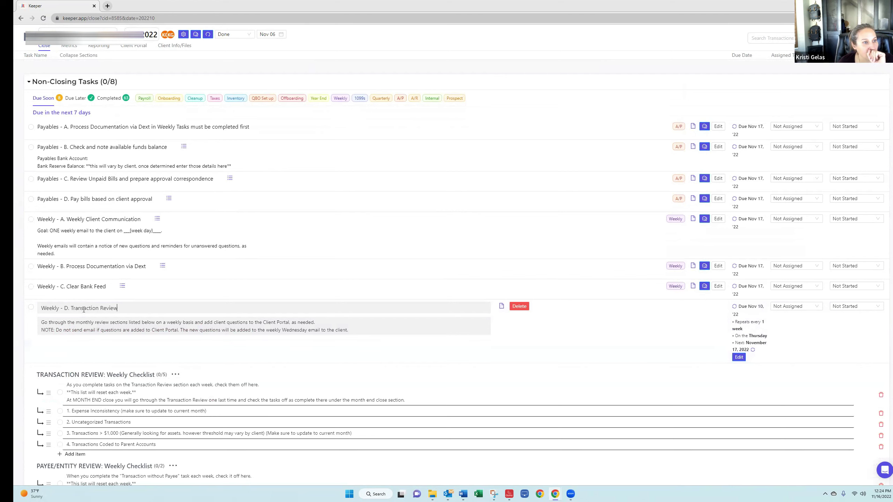
left_click(557, 306)
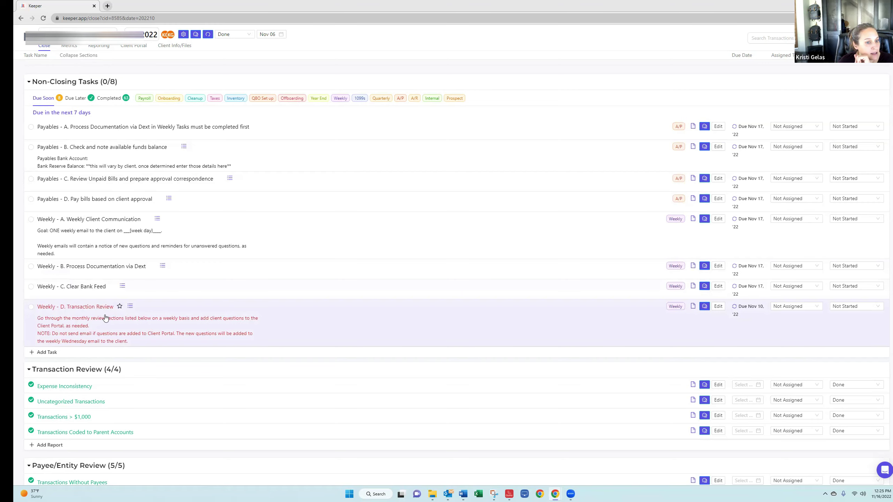
- Rename the client's Weekly - D. Transaction Review task to "Weekly - D. Transaction Review (Refresh Keeper)"
scroll(105, 318, "down", 1)
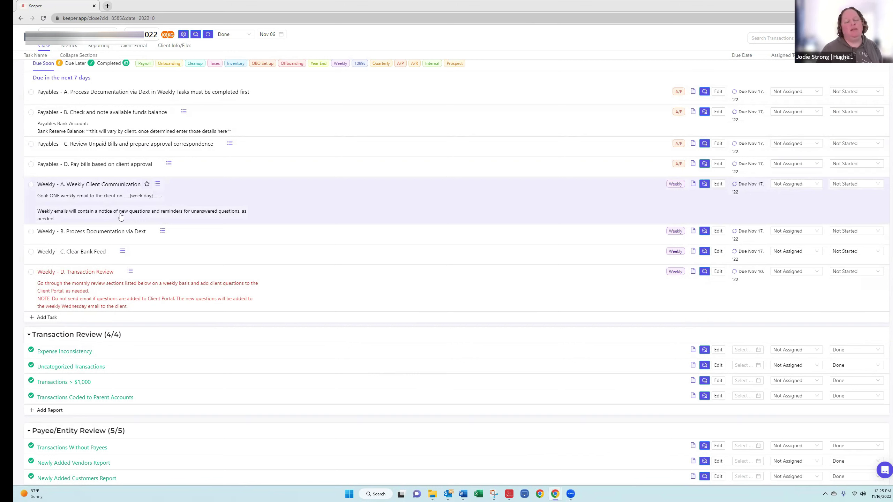
left_click(102, 277)
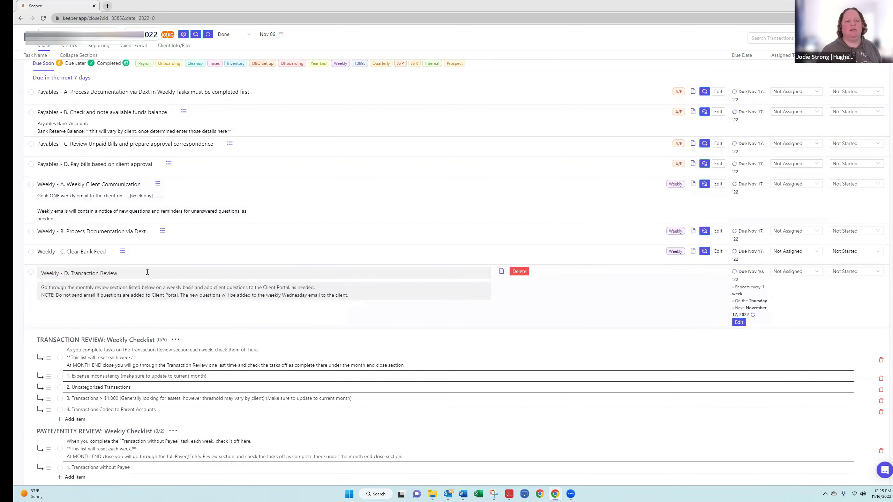
type("(re")
type("Refresh")
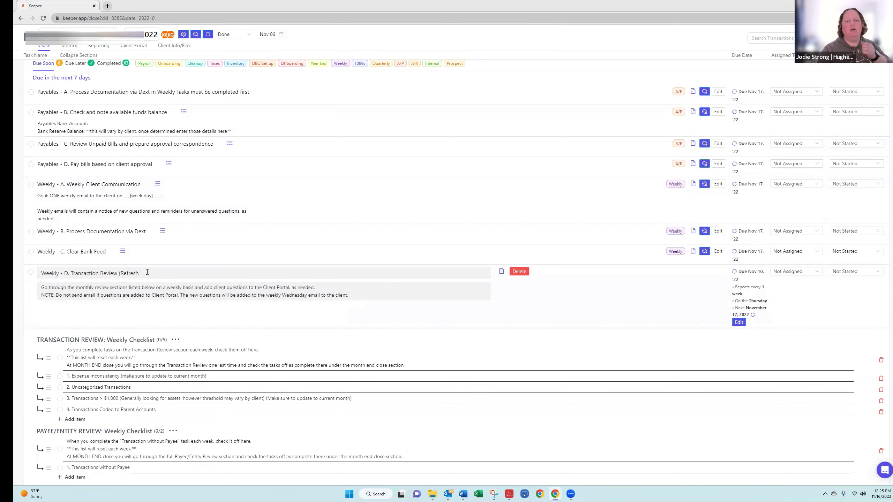
type(" Keeper)")
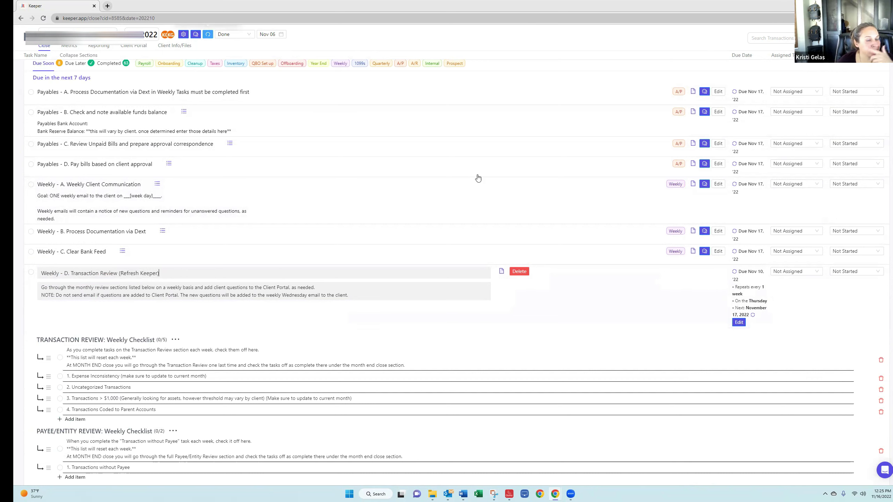
left_click(569, 273)
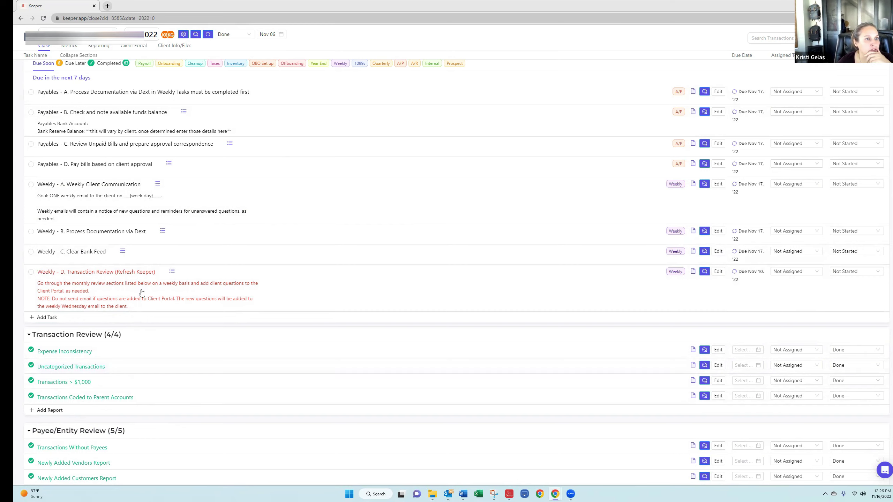
- Reopen the first client's close from the client list to check its non-closing tasks, and return to the client list
left_click(30, 42)
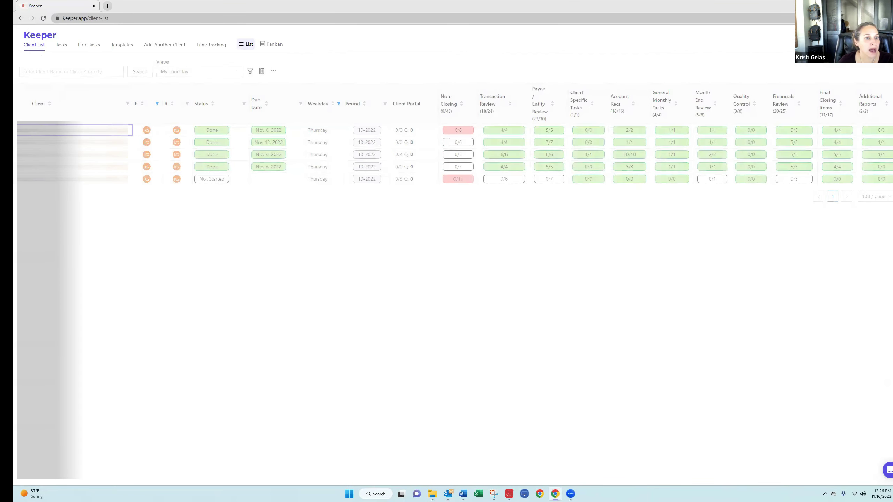
left_click(59, 131)
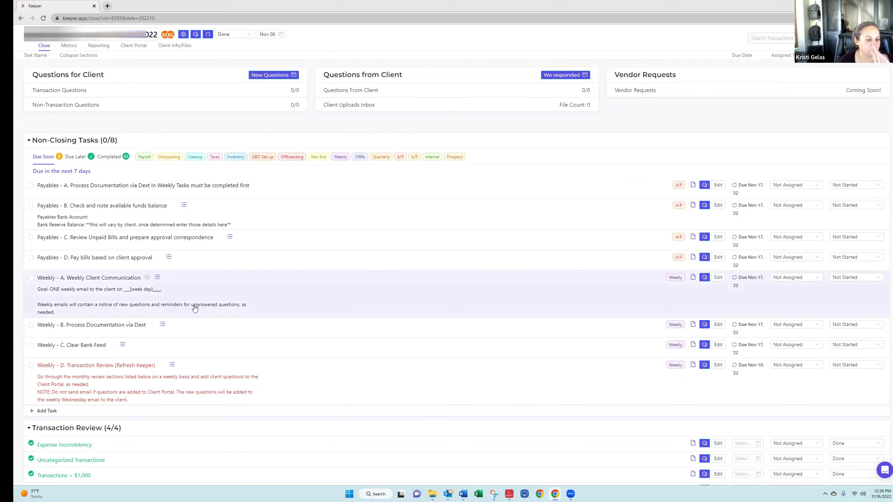
scroll(332, 332, "down", 1)
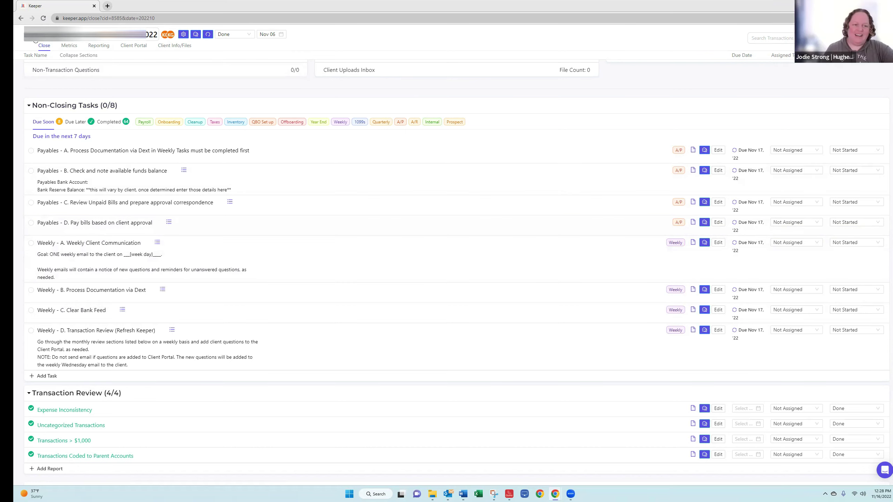
left_click(30, 42)
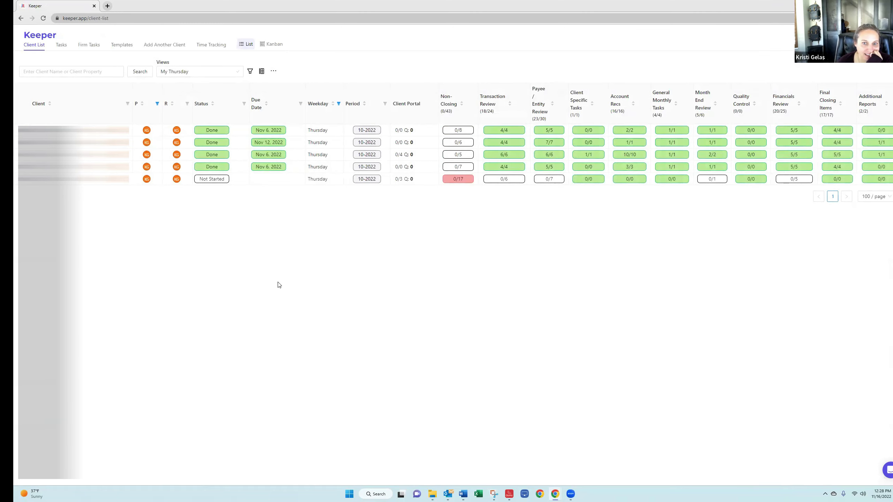
left_click(75, 179)
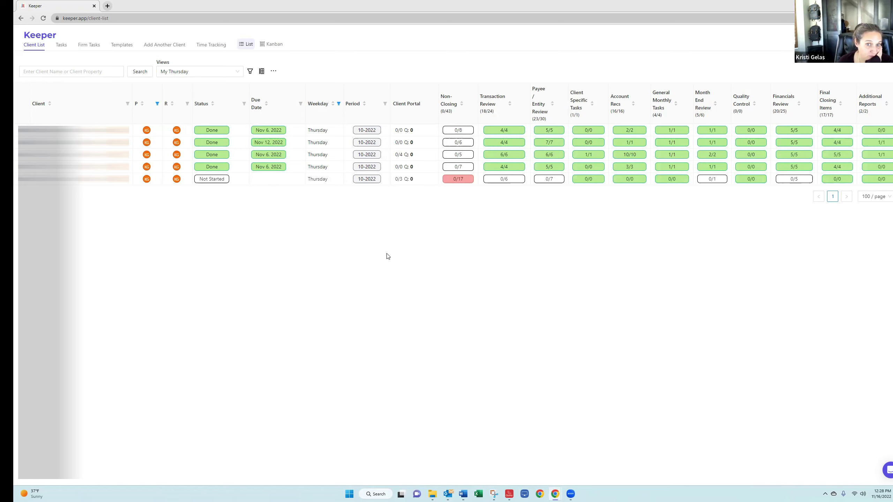
- View the Intro Email and Monthly Financial Statements (Qtrly meetings Mar/Jun/Sep/Dec) email templates
left_click(121, 45)
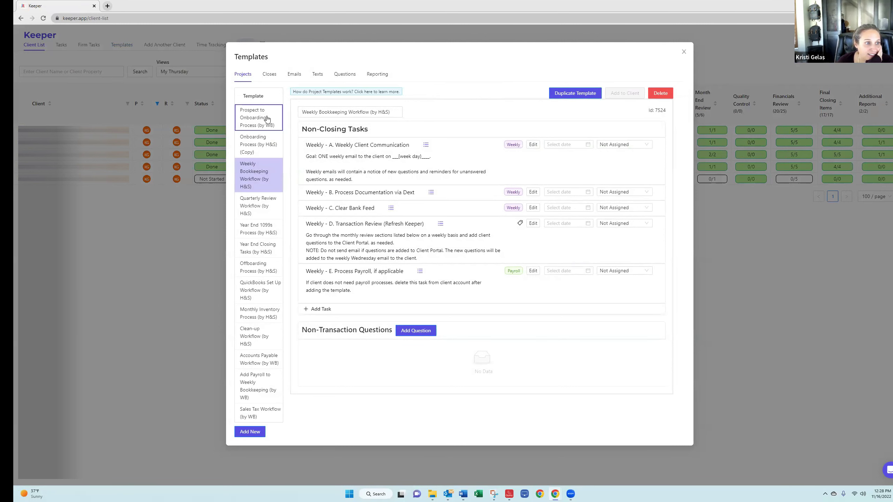
left_click(294, 74)
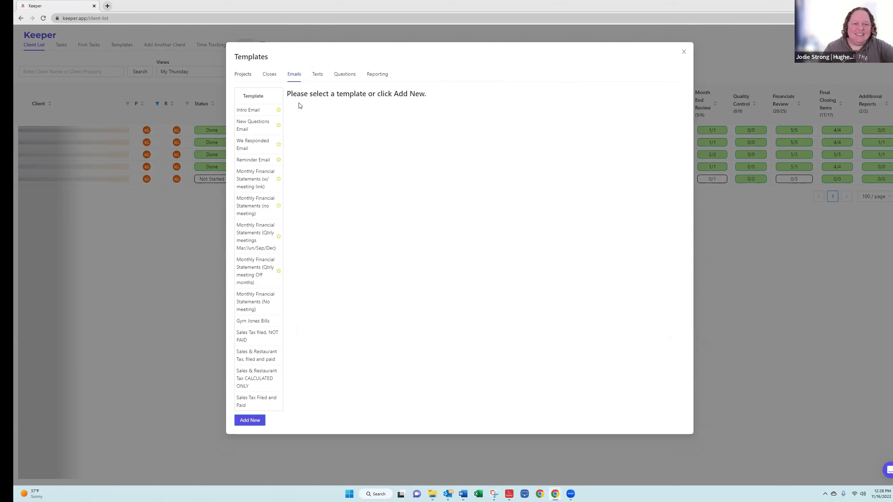
left_click(278, 112)
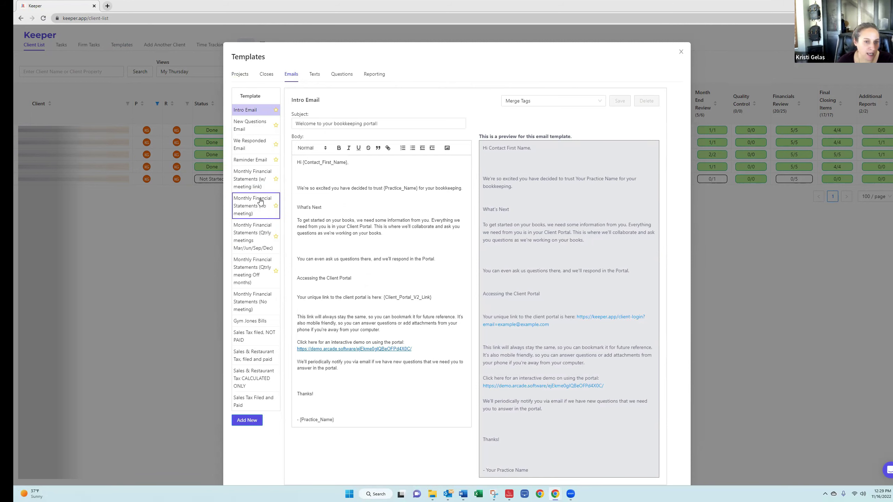
left_click(257, 236)
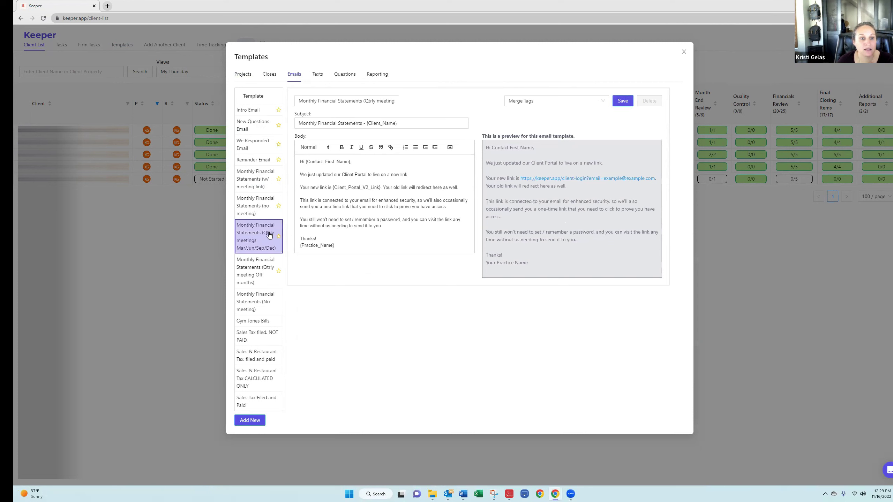
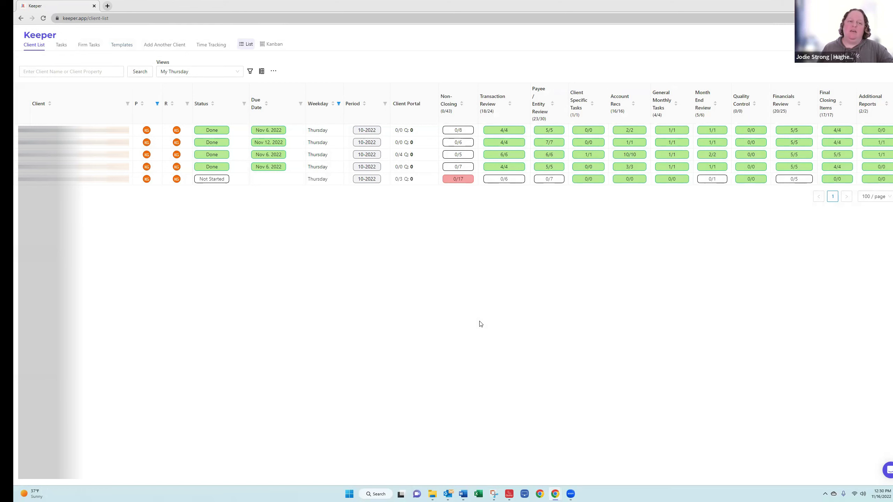
- Look over the Firm Tasks sections, and read through the first page of the Task List in its Default view
left_click(89, 44)
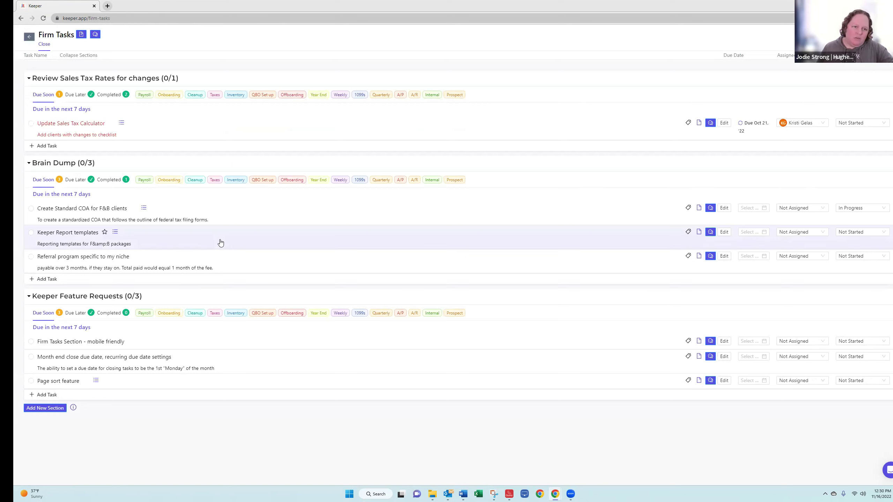
left_click(27, 39)
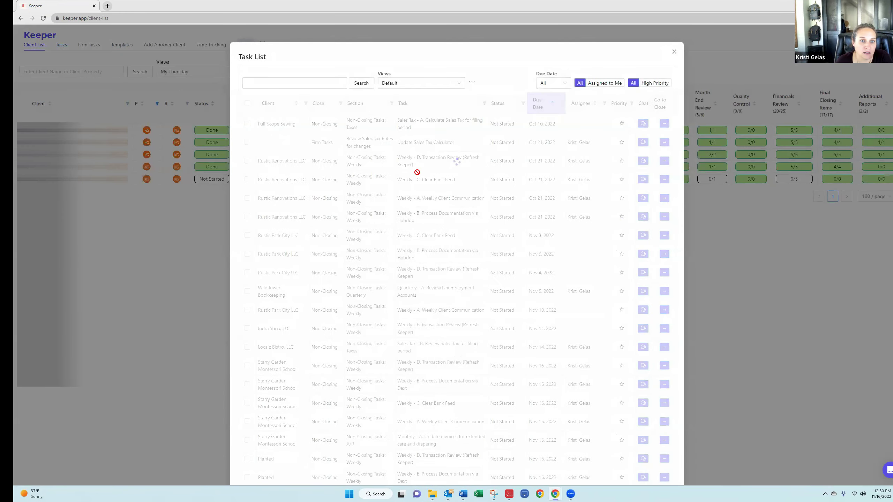
scroll(502, 274, "down", 8)
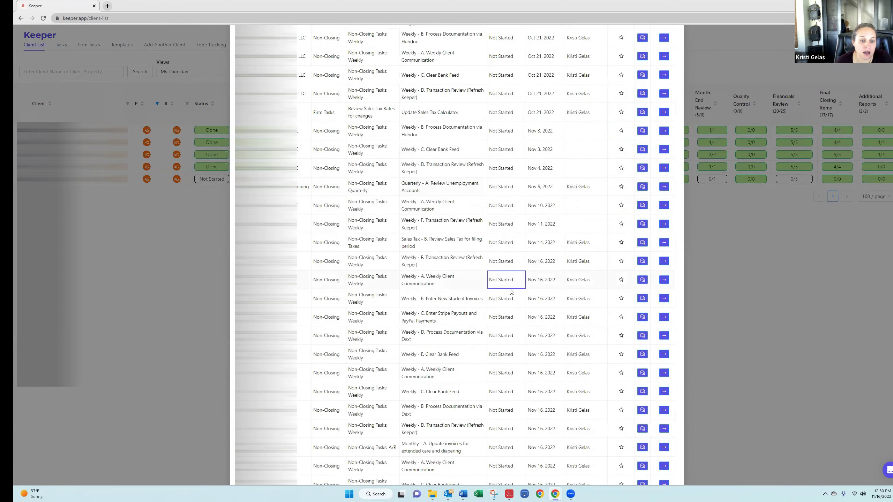
scroll(510, 292, "down", 9)
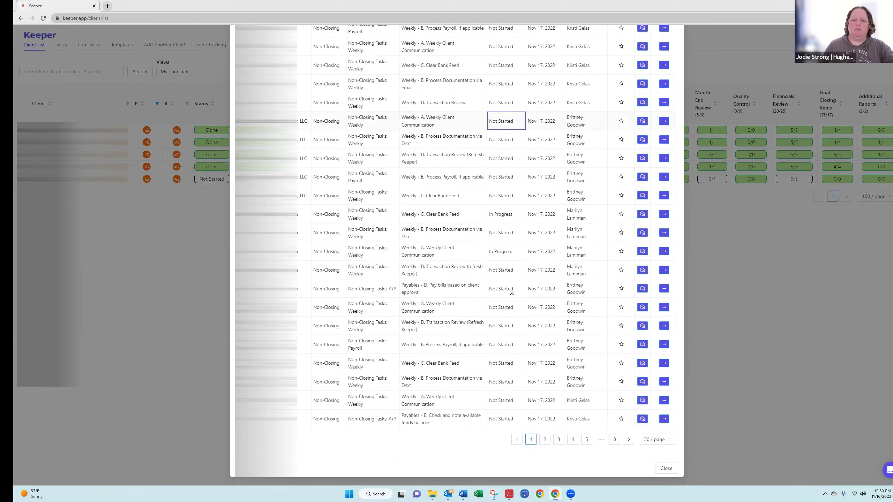
- Filter the Task List to the tasks that are Due Today
scroll(511, 288, "up", 17)
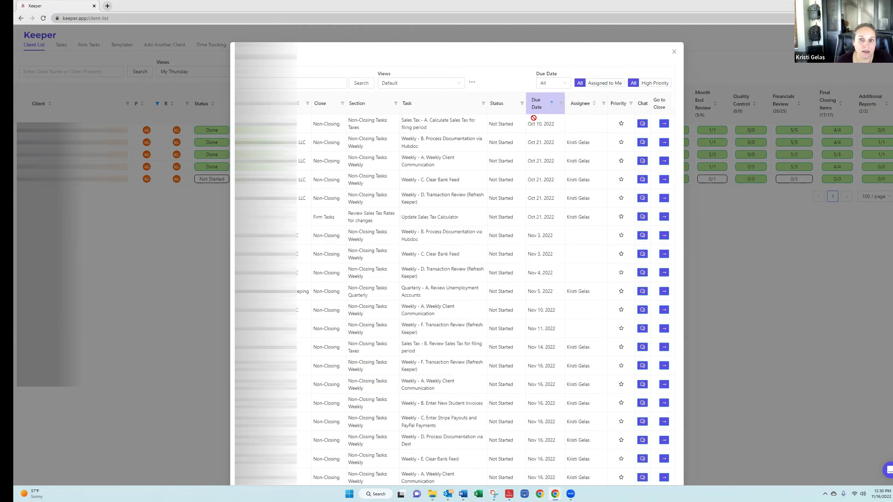
left_click(547, 83)
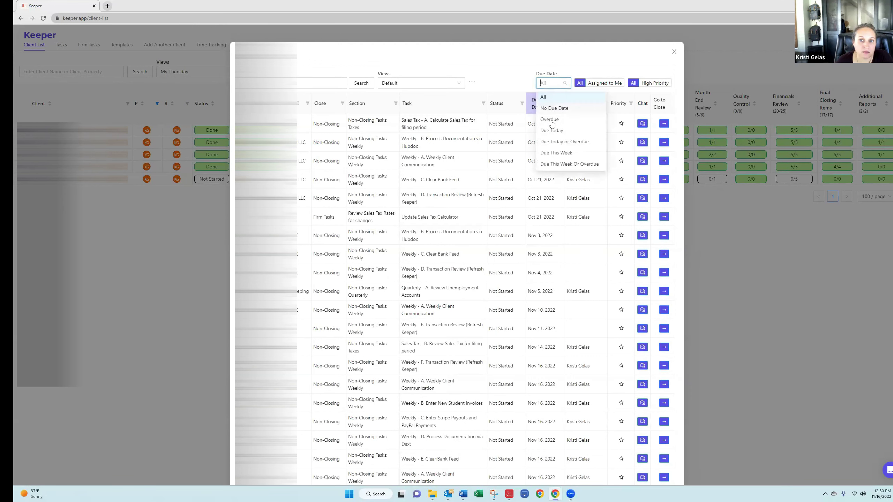
left_click(552, 131)
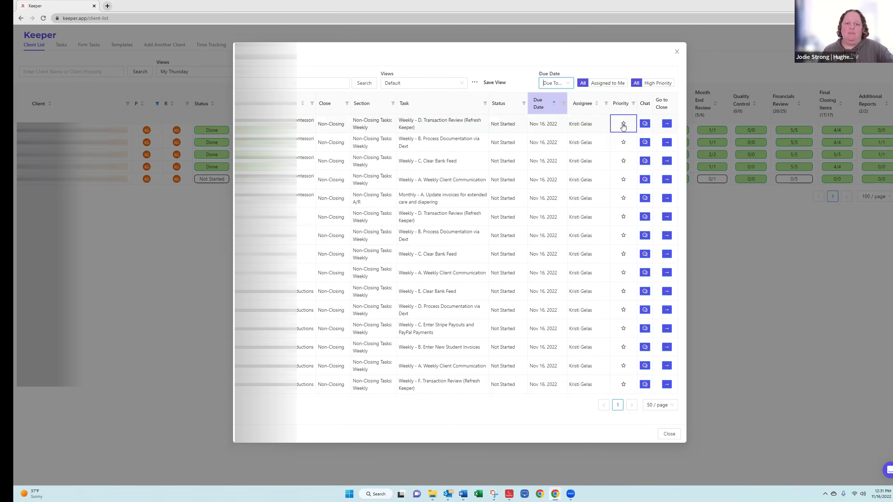
- Filter the Task List by Due Today or Overdue, and read through the tasks
left_click(567, 83)
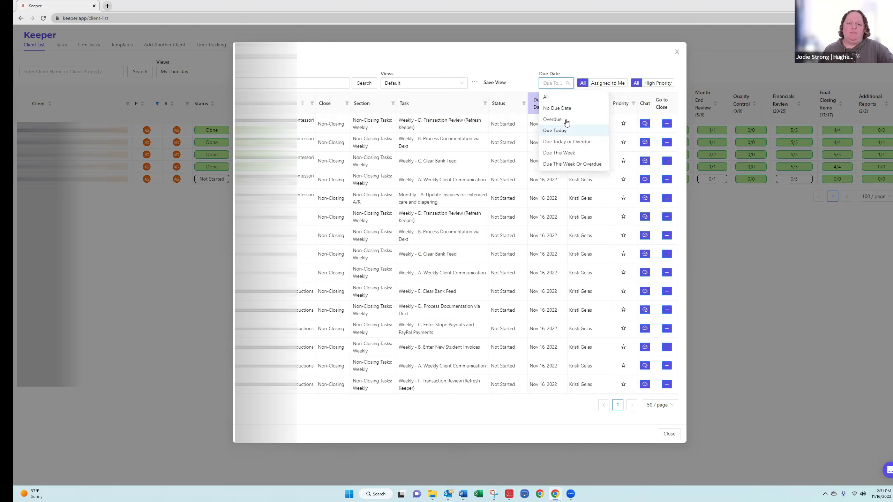
left_click(567, 142)
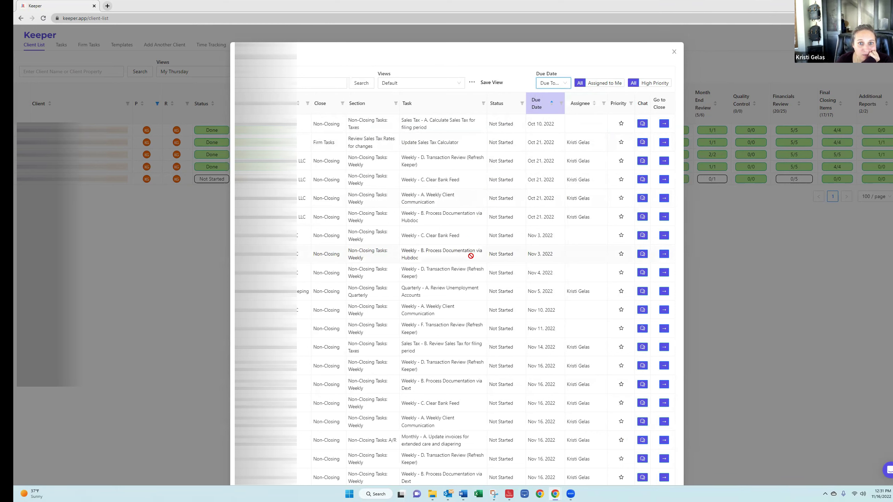
scroll(471, 256, "down", 6)
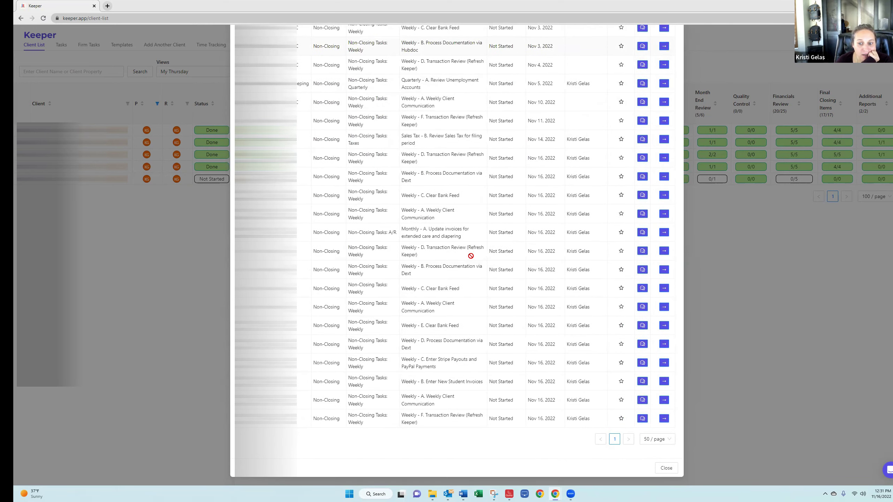
scroll(471, 256, "up", 10)
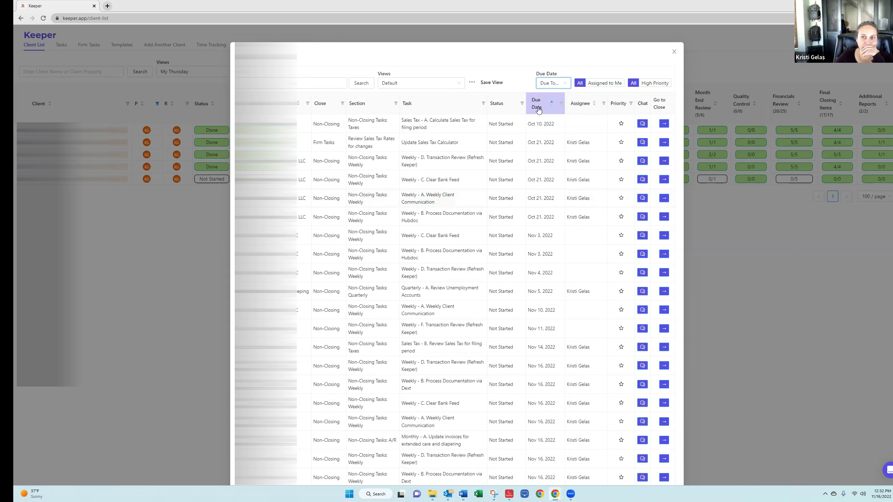
- Leave the Task List to look over the Firm Tasks sections, and return to the client list
left_click(674, 51)
left_click(89, 51)
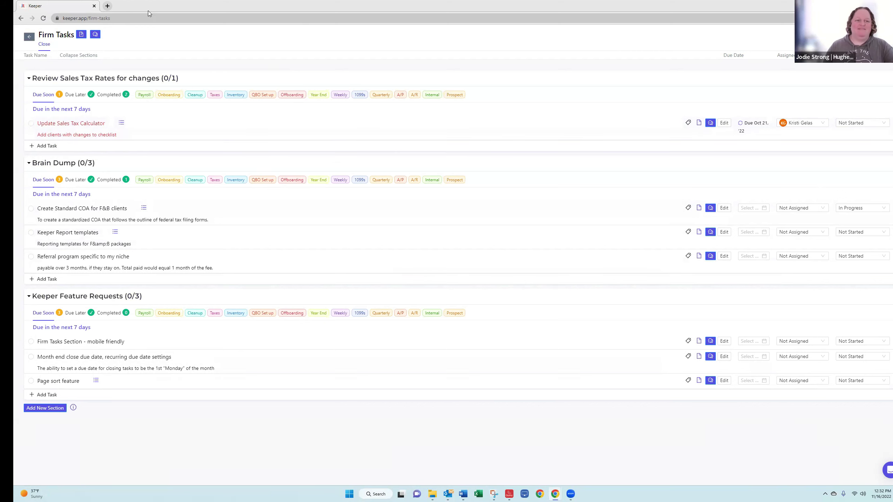
left_click(30, 39)
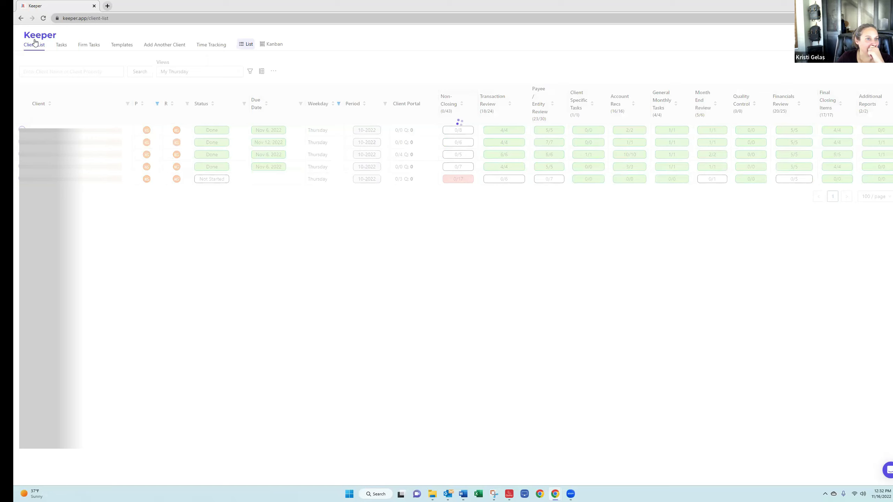
left_click(83, 45)
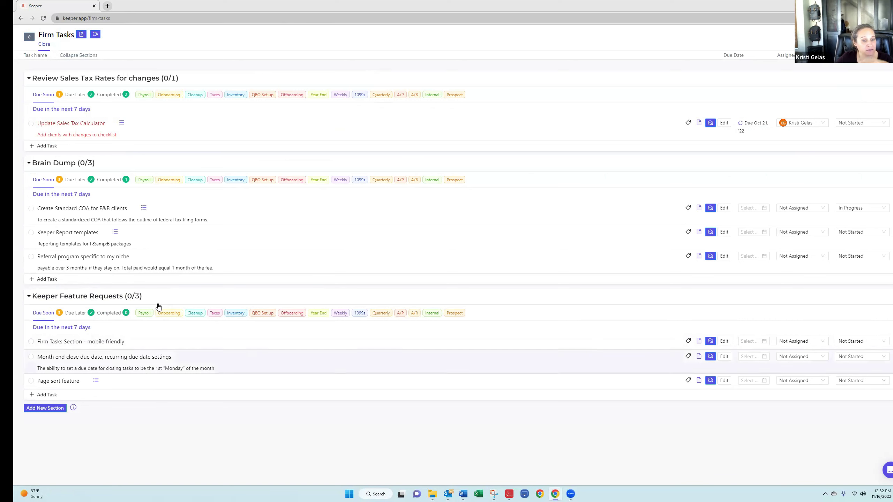
left_click(30, 39)
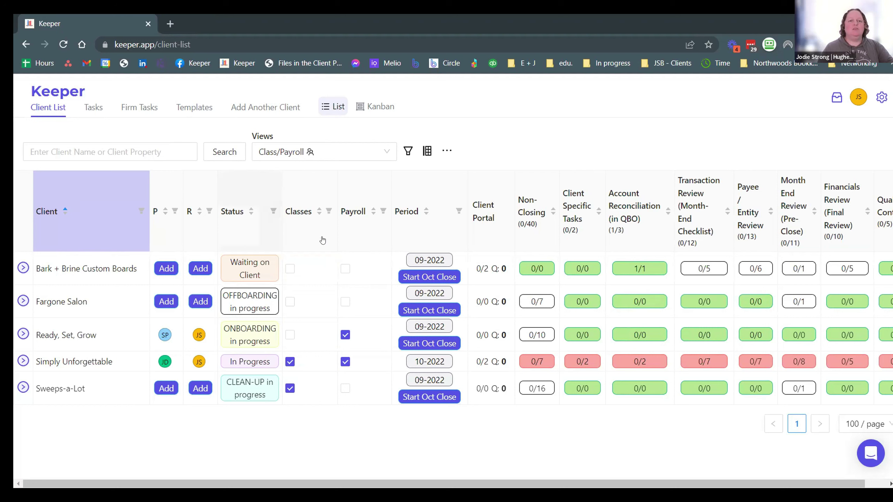
- Open the client properties table in All Client Settings
left_click(882, 98)
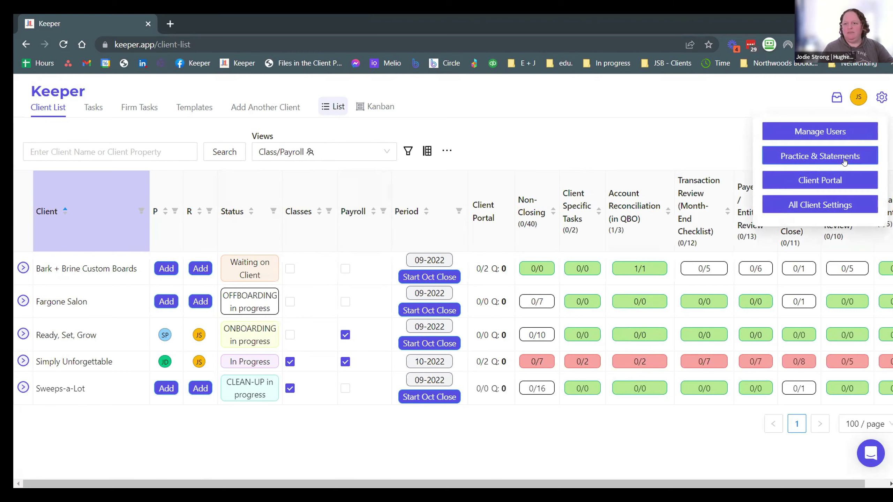
left_click(828, 204)
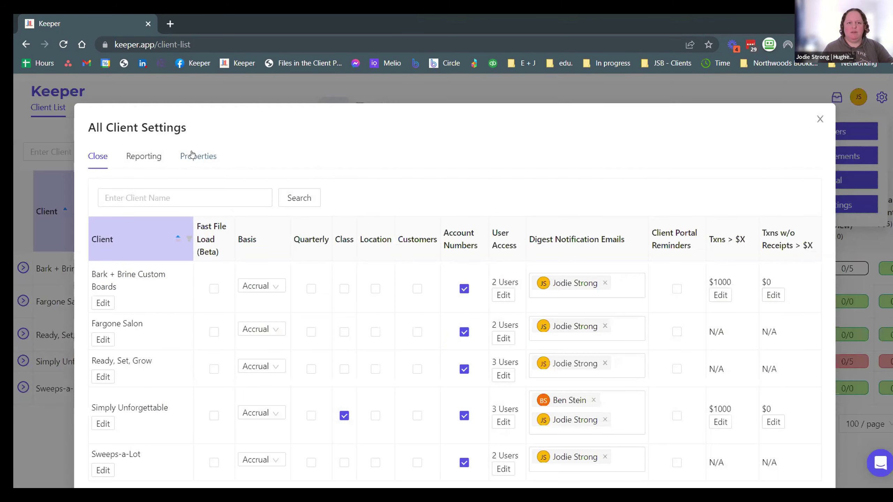
left_click(191, 155)
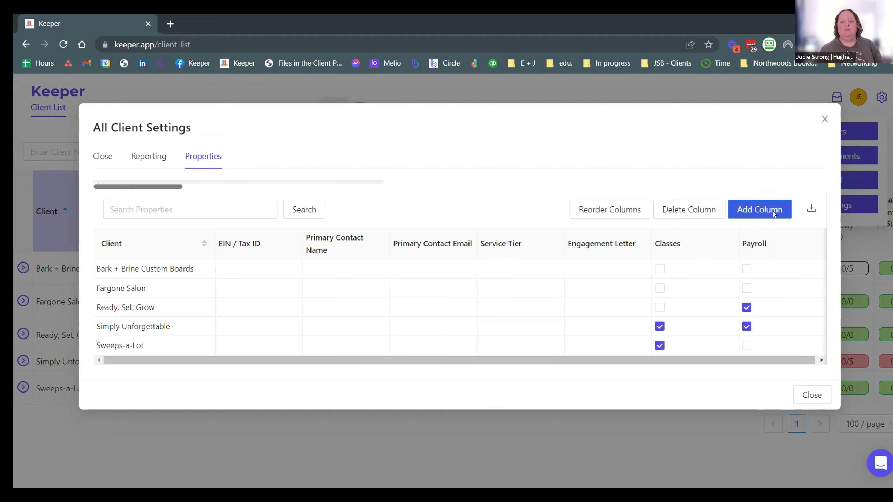
- View the property types offered for a new client property column, and leave without adding one
left_click(759, 210)
left_click(383, 151)
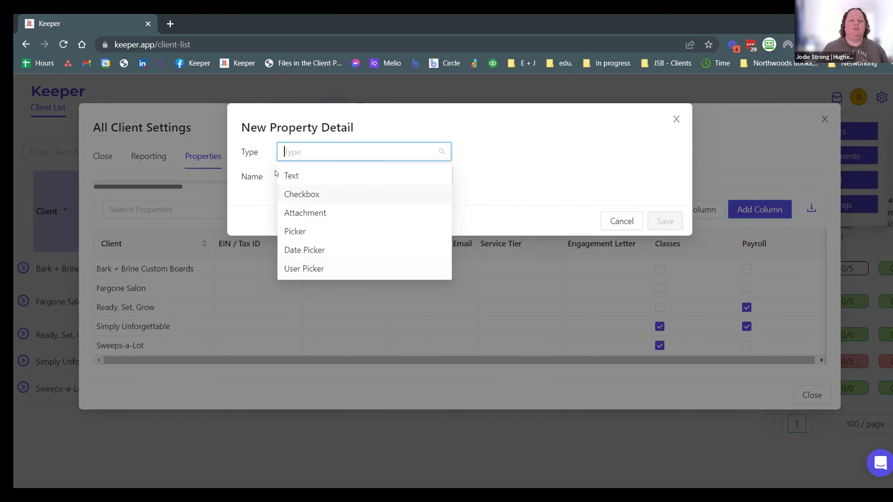
left_click(264, 161)
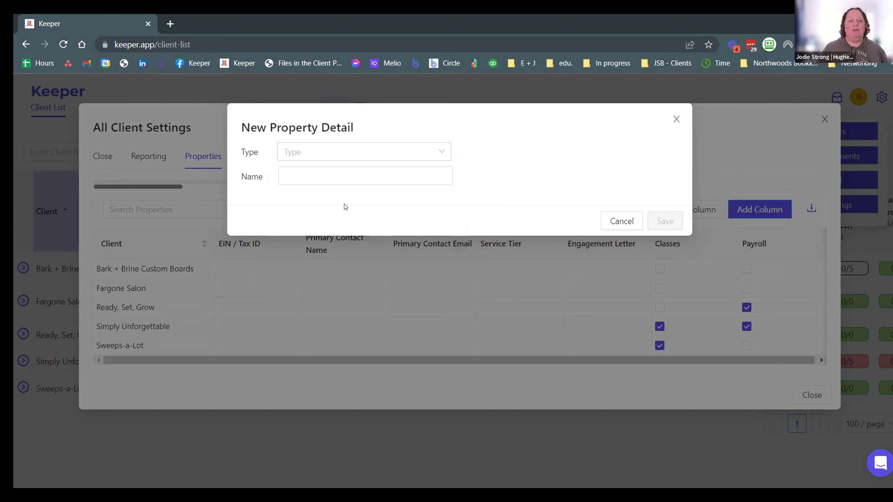
left_click(323, 177)
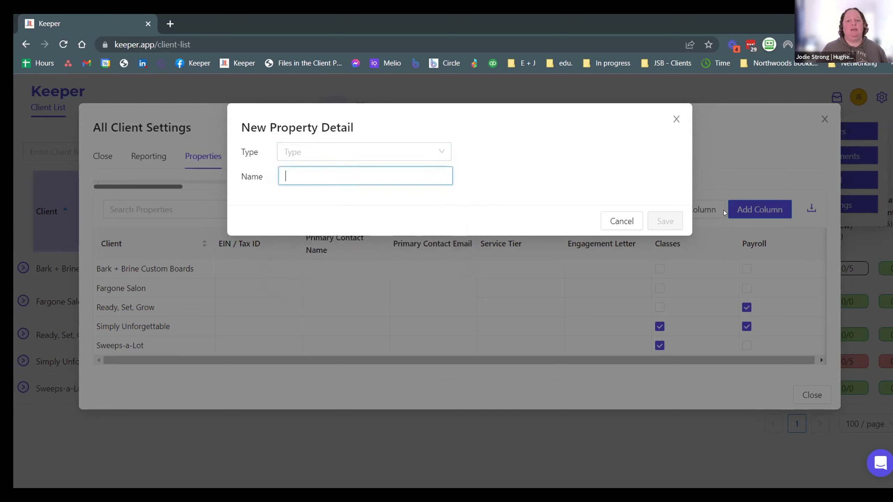
left_click(620, 221)
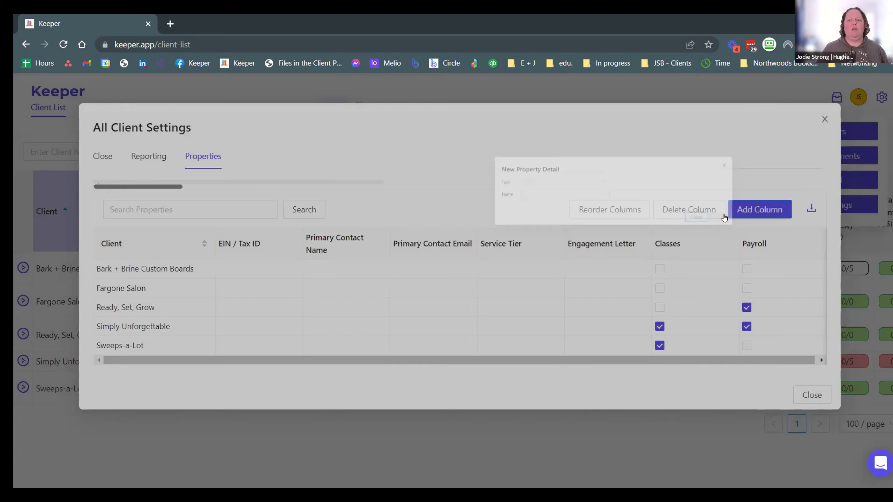
- Reorder the client property columns so that Payroll comes first, before EIN / Tax ID
left_click(592, 207)
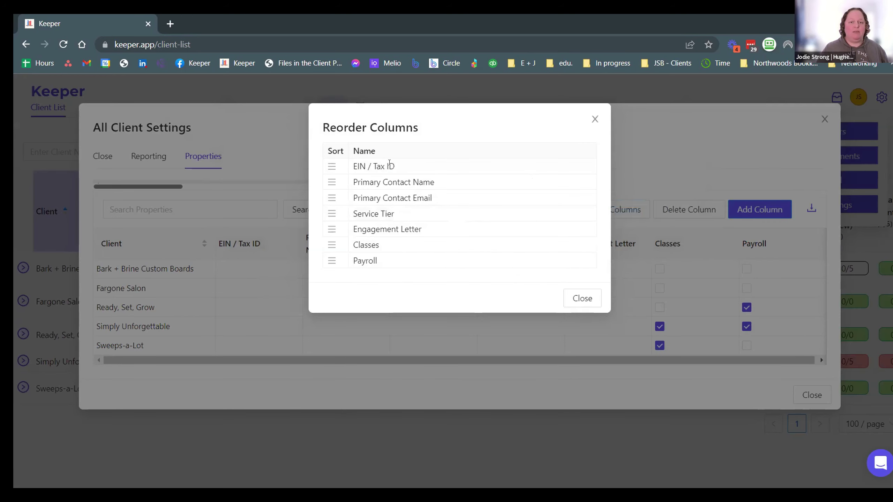
left_click_drag(329, 261, 337, 169)
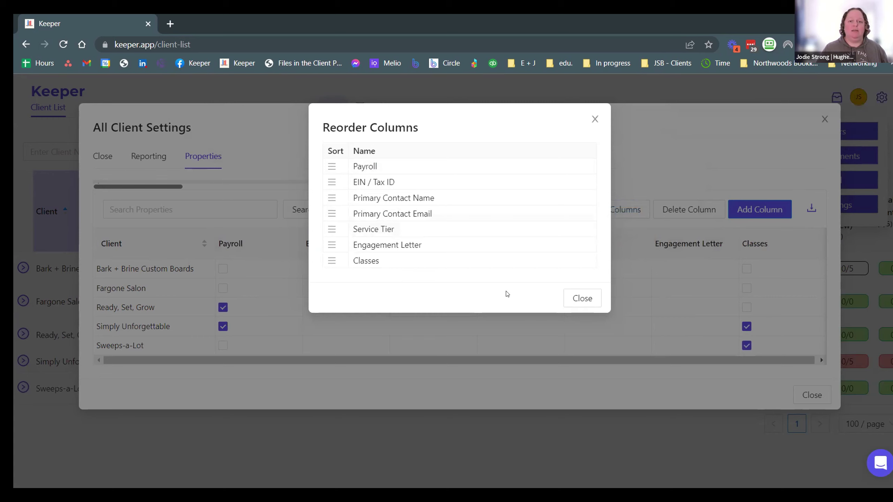
left_click(581, 298)
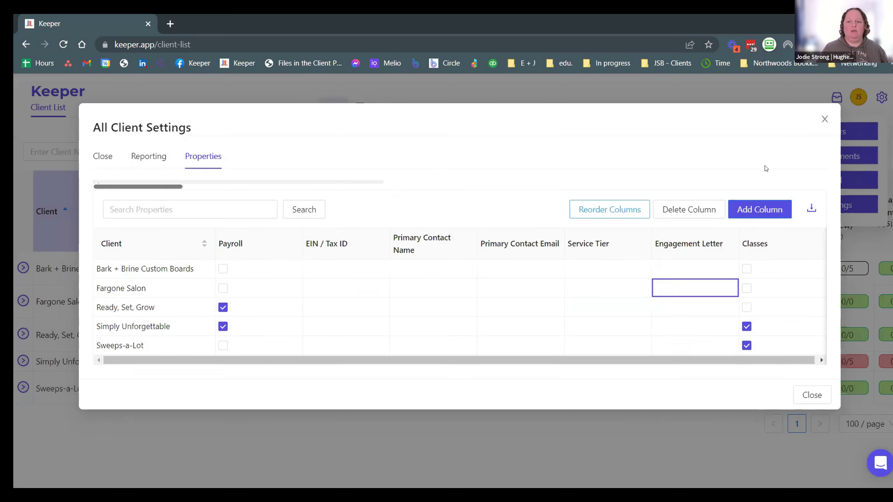
- View which client property columns can be deleted, and close All Client Settings without deleting any
left_click(691, 210)
left_click(590, 176)
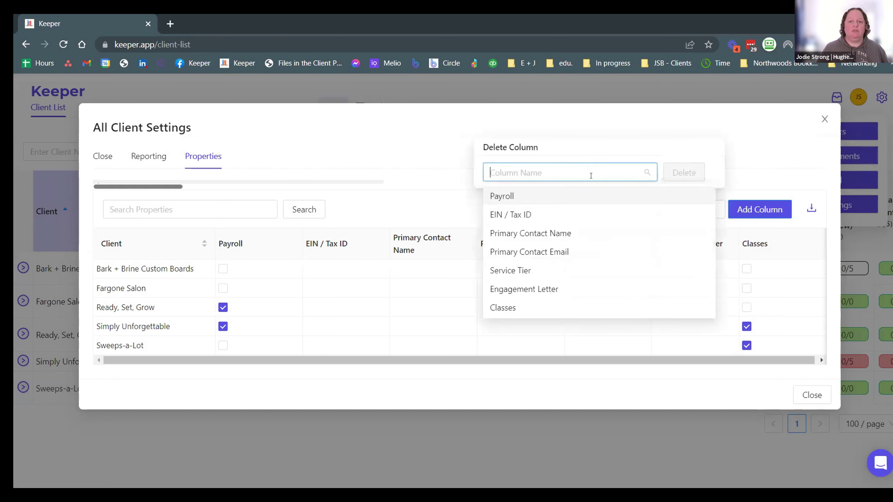
left_click(824, 119)
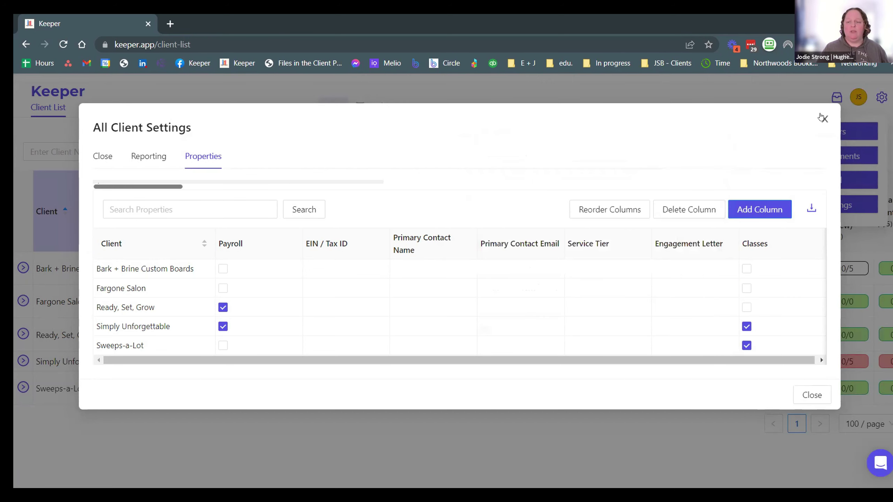
left_click(824, 119)
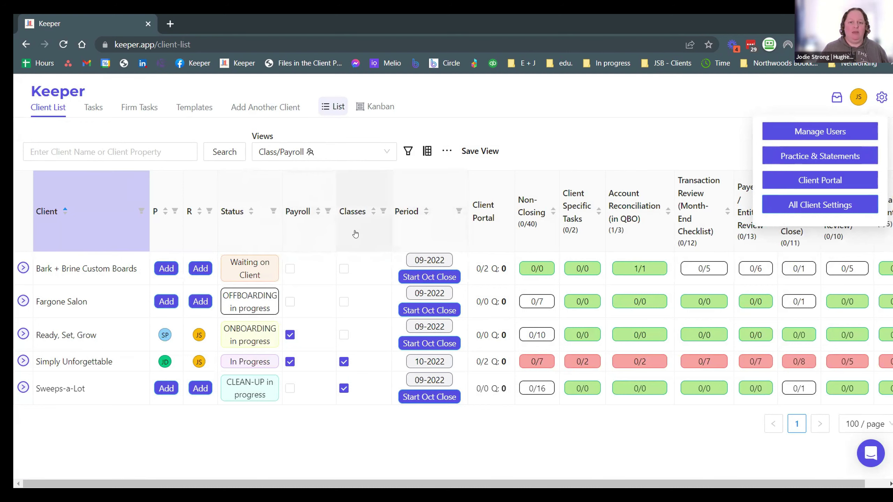
- Show the Primary Contact Name, Primary Contact Email and Engagement Letter properties as columns in the Class/Payroll client list view
left_click(427, 151)
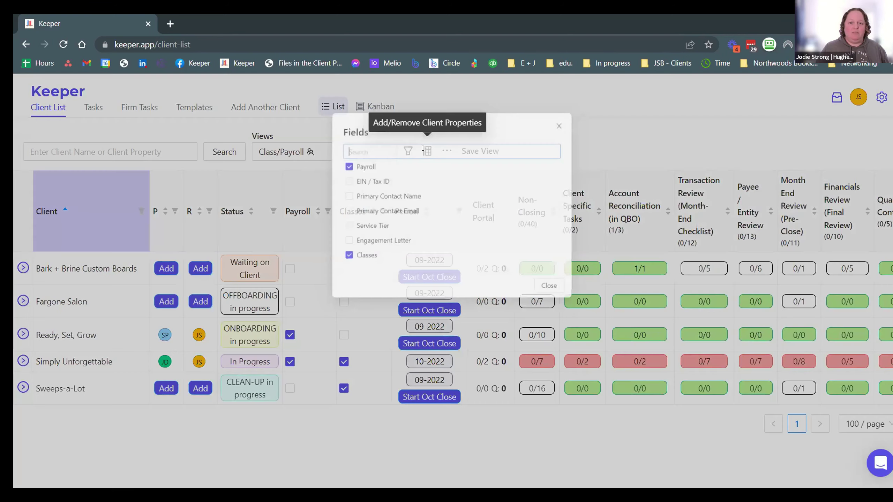
left_click(595, 119)
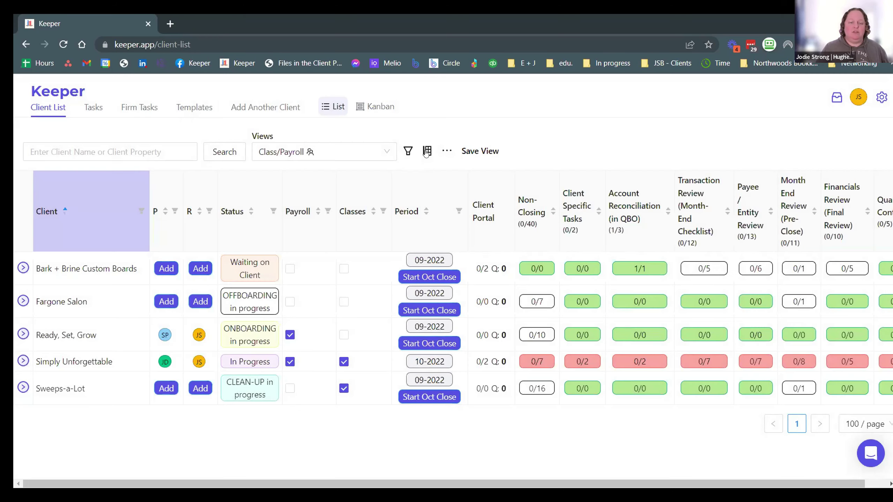
left_click(427, 156)
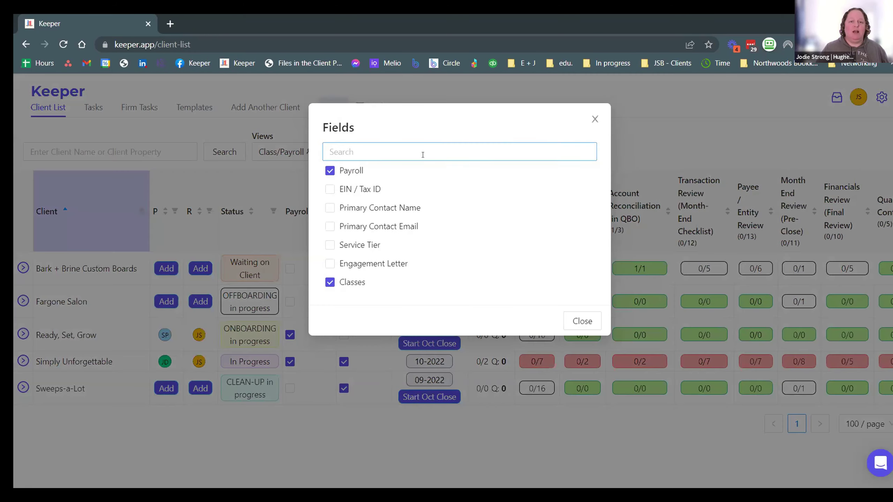
left_click(330, 227)
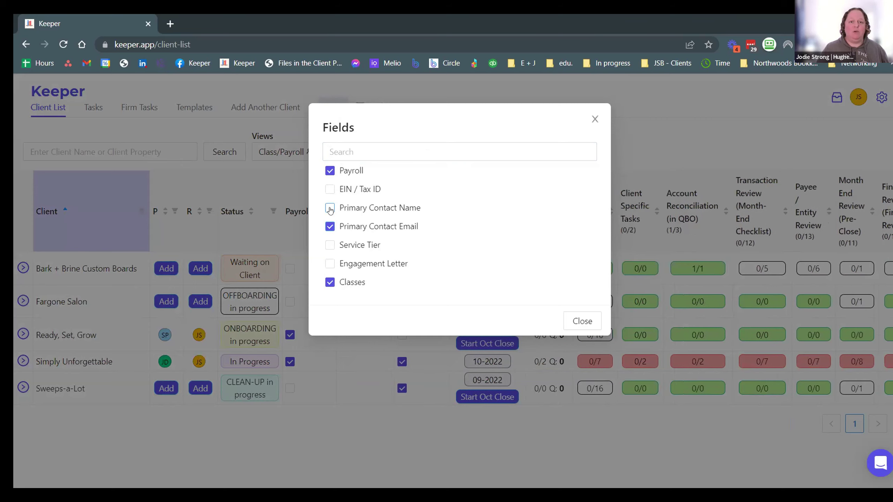
left_click(329, 264)
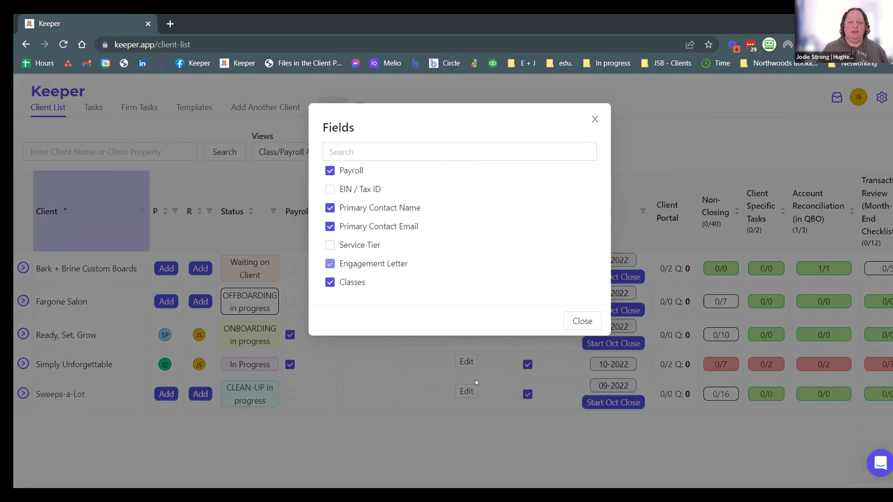
left_click(579, 321)
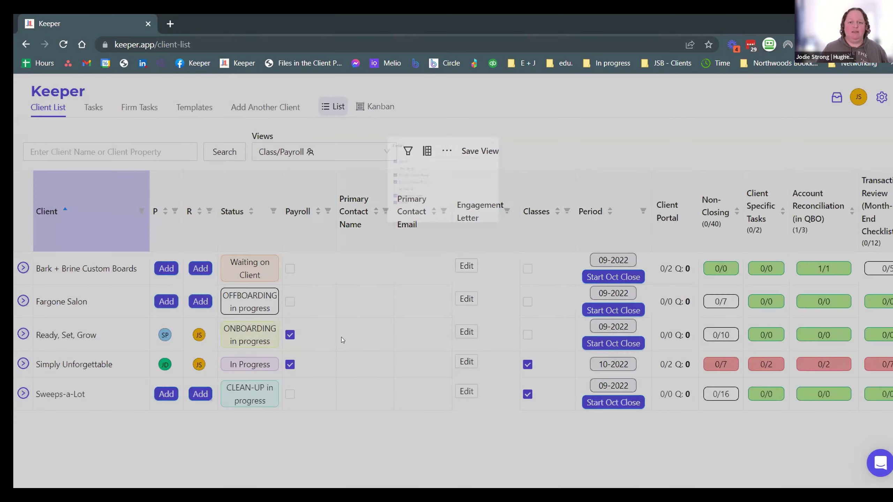
- Check the engagement letter entry for Bark + Brine Custom Boards and the special filters available for the client list
left_click(466, 265)
left_click(458, 279)
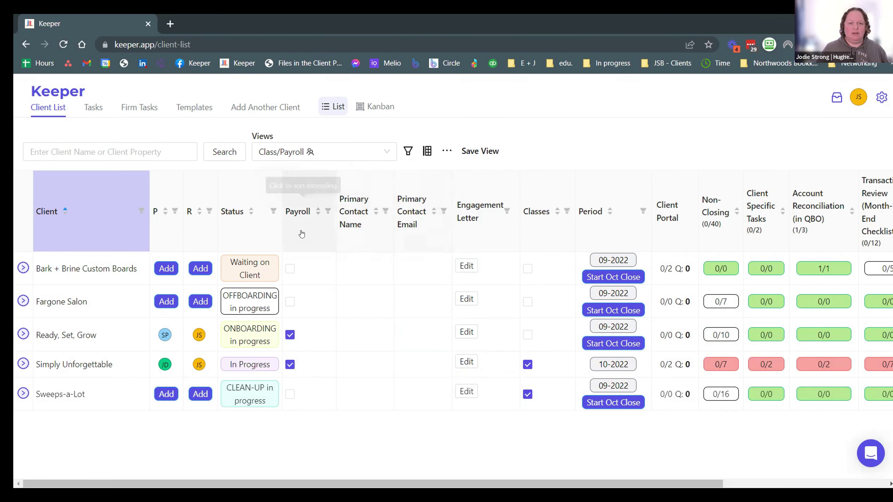
triple_click(370, 238)
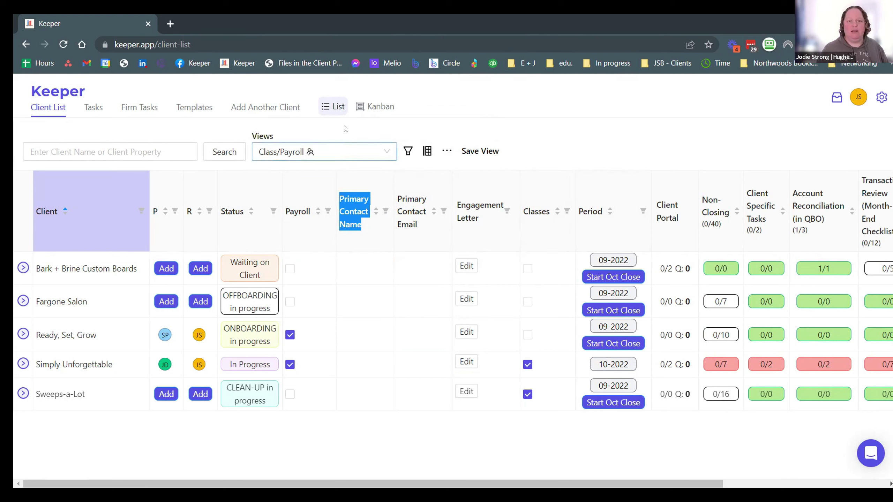
left_click(407, 153)
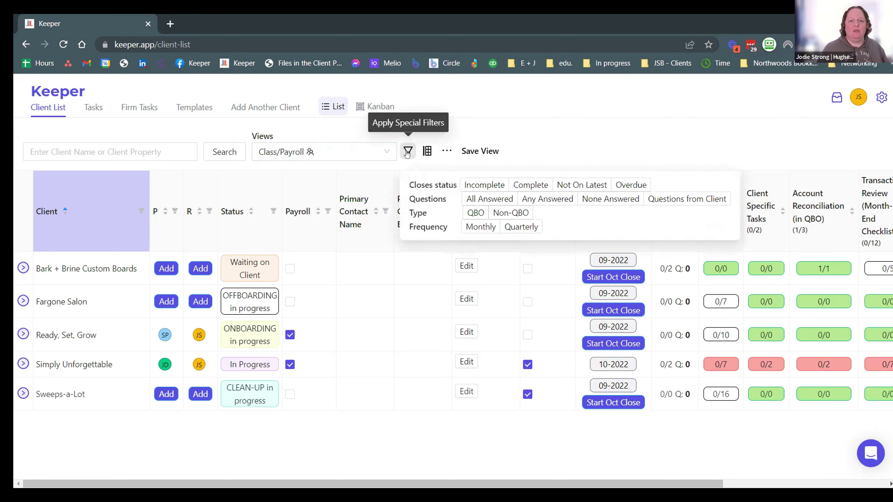
- Hide the Payroll, Primary Contact Name, Primary Contact Email, Engagement Letter and Classes columns in the Class/Payroll client list view
left_click(427, 151)
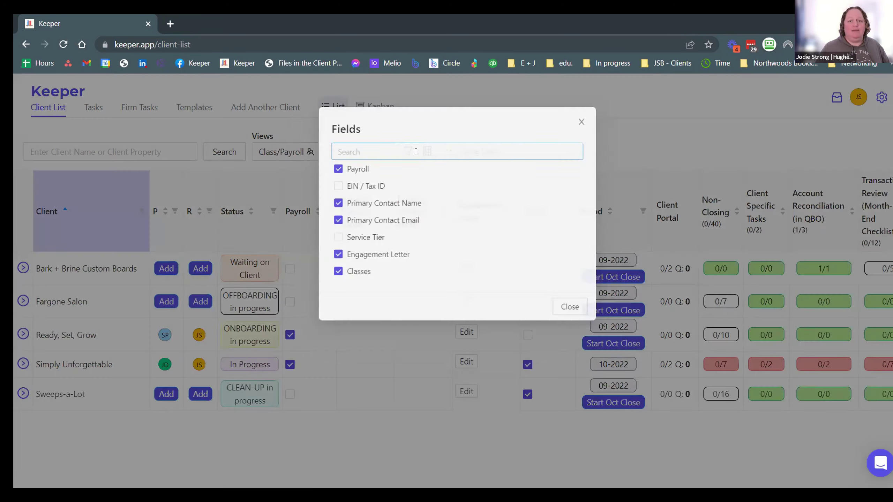
left_click(329, 208)
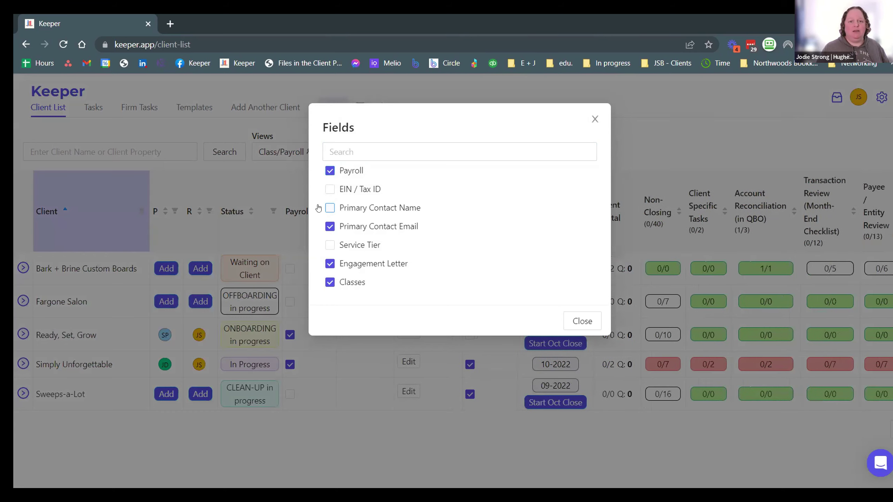
left_click(329, 170)
left_click(330, 263)
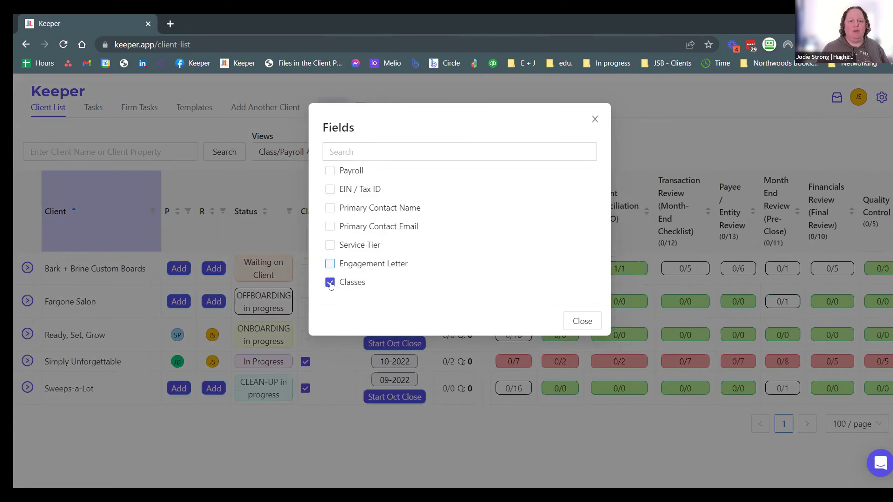
left_click(330, 283)
key("Escape")
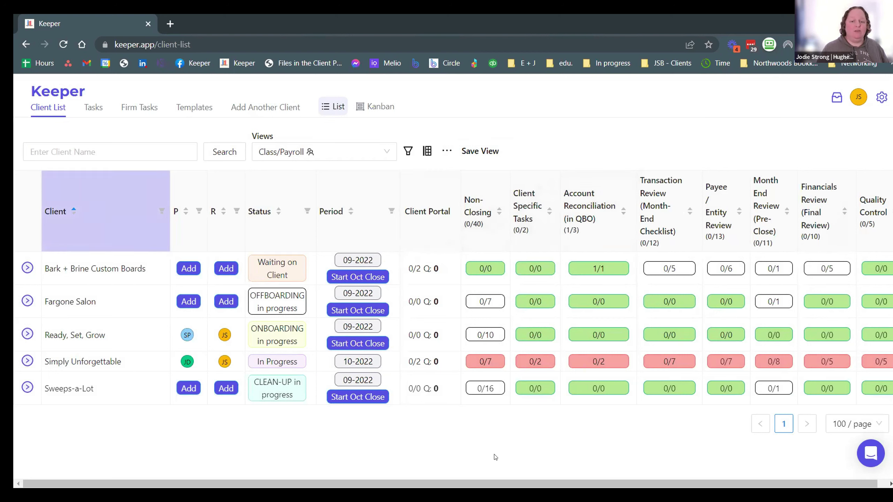
left_click(62, 267)
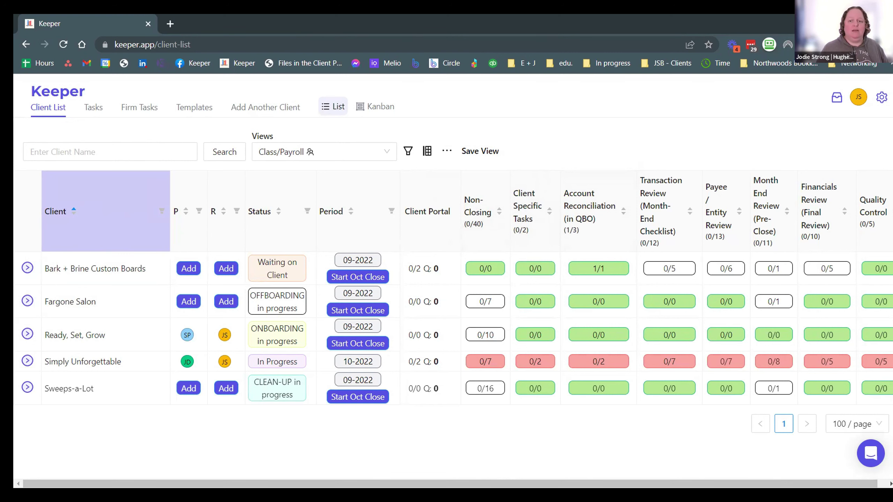
scroll(801, 226, "right", 1)
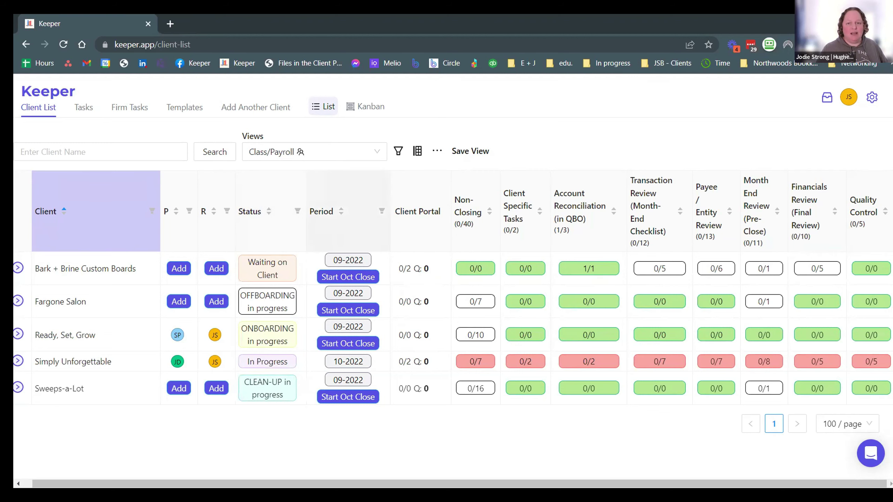
- Review the custom close statuses in the practice's task settings and the color options for In Progress, leaving them unchanged
left_click(872, 97)
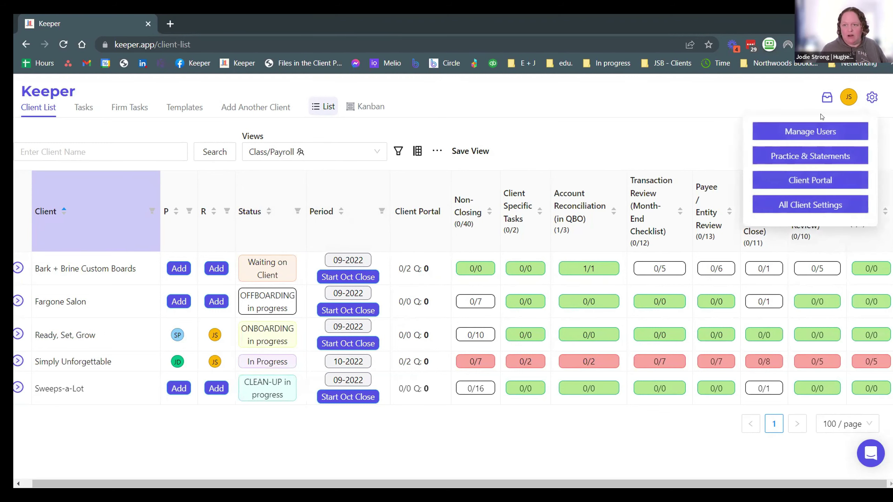
left_click(810, 157)
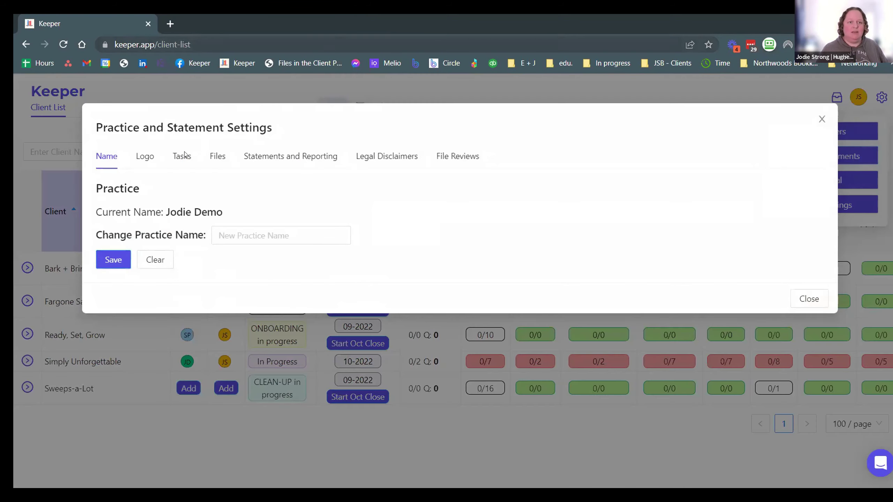
left_click(179, 159)
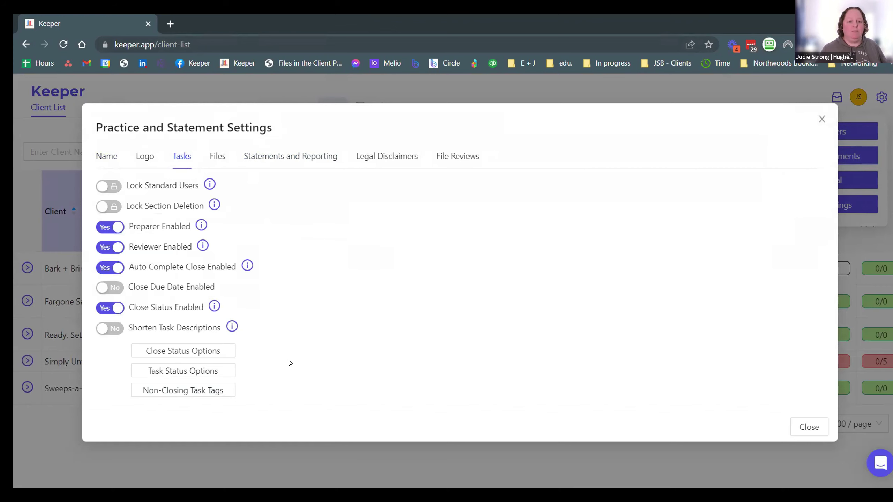
left_click(174, 352)
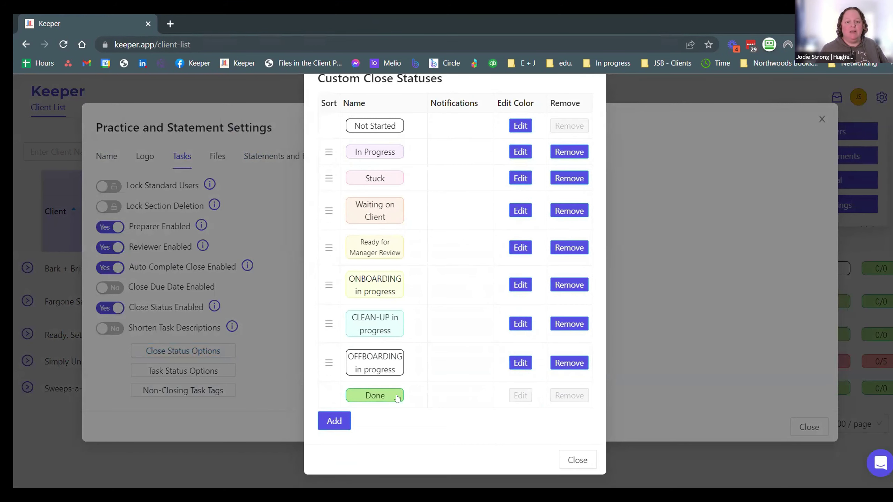
left_click(524, 151)
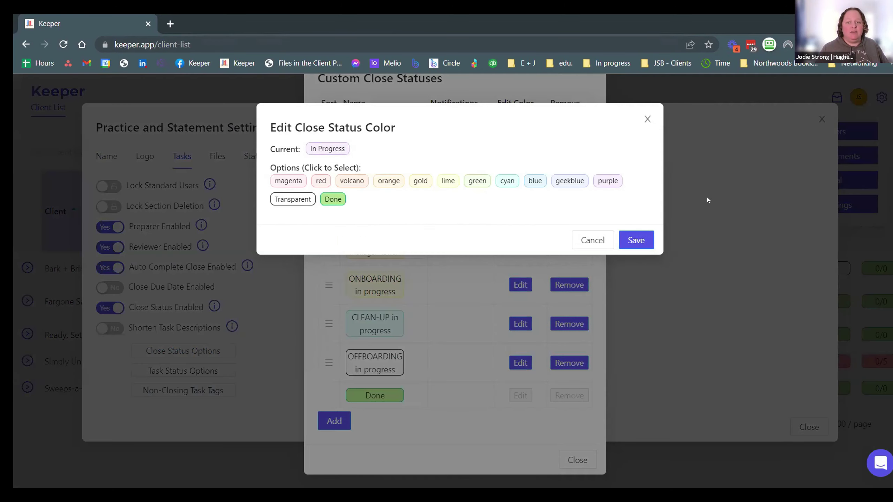
left_click(631, 241)
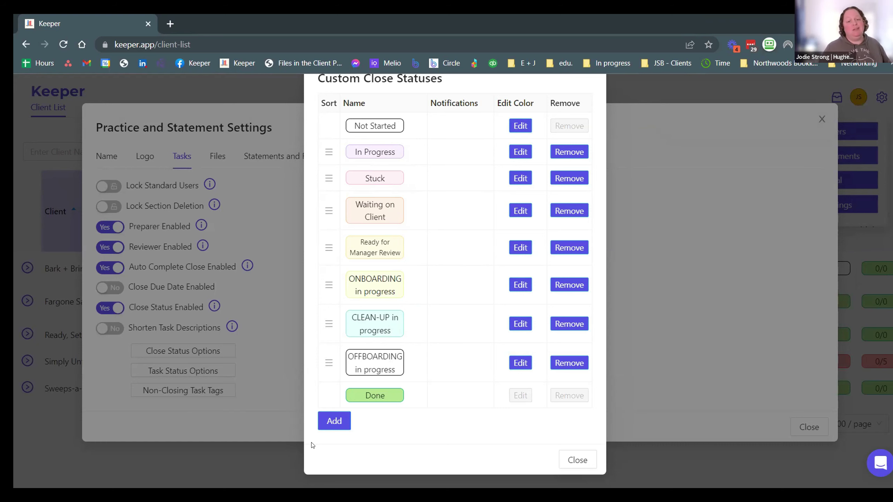
left_click(582, 460)
left_click(809, 427)
- Check the close statuses available for Fargone Salon in the client list and in its Sep 2022 close, keeping its current status
left_click(270, 300)
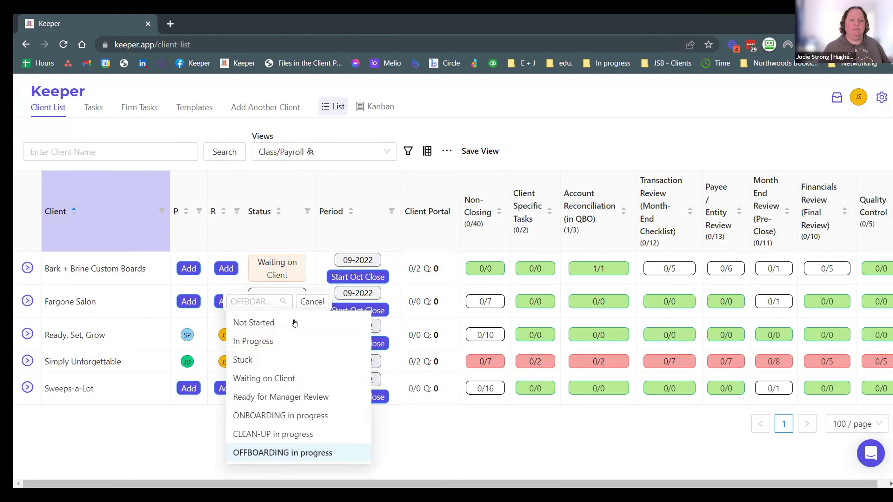
left_click(309, 301)
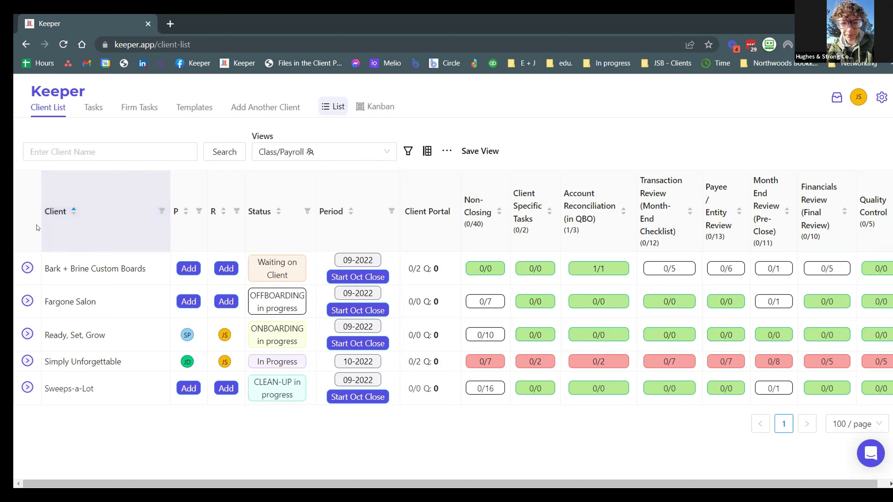
left_click(85, 301)
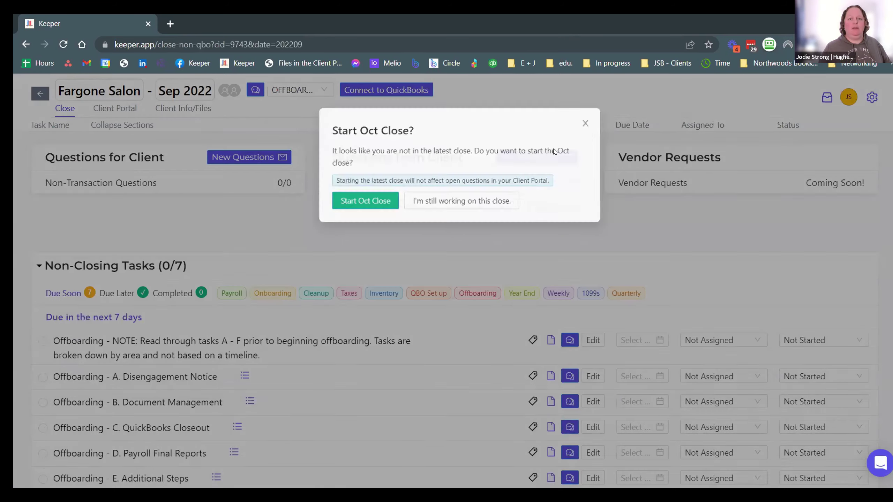
left_click(585, 123)
left_click(324, 89)
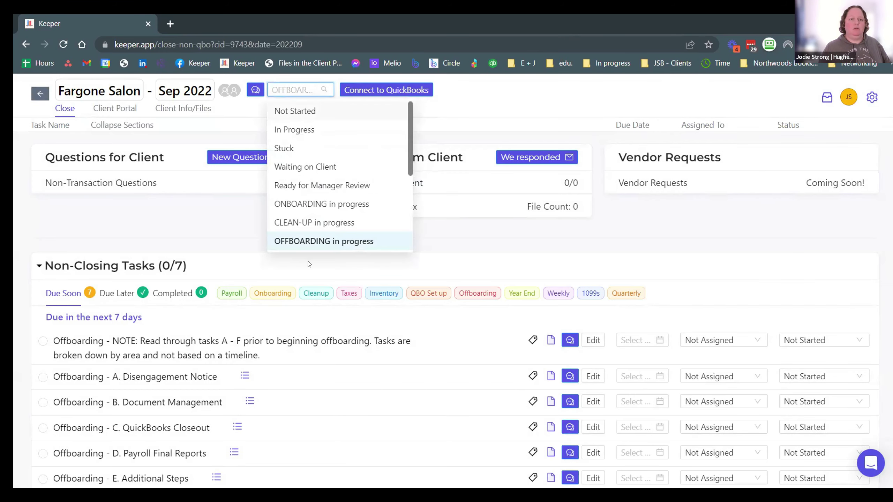
left_click(40, 93)
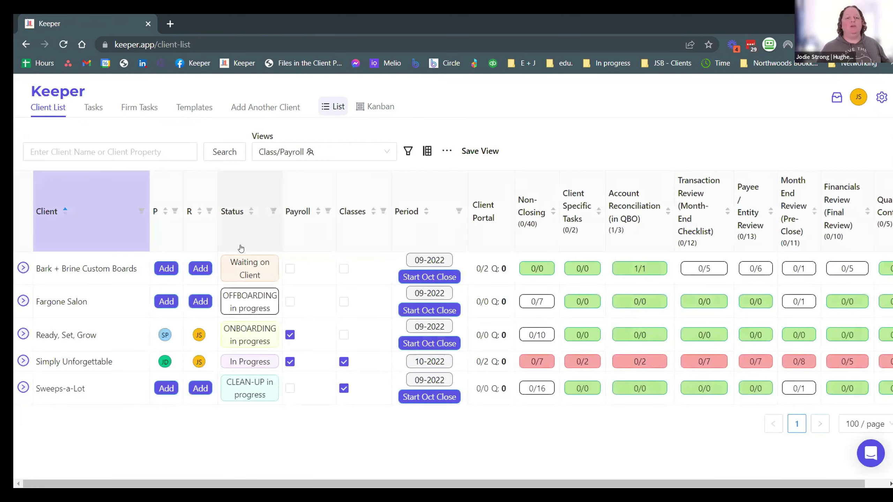
- Set the status of the client-specific task Pull Stripe transactions to Done in Simply Unforgettable's Oct 2022 close
left_click(80, 340)
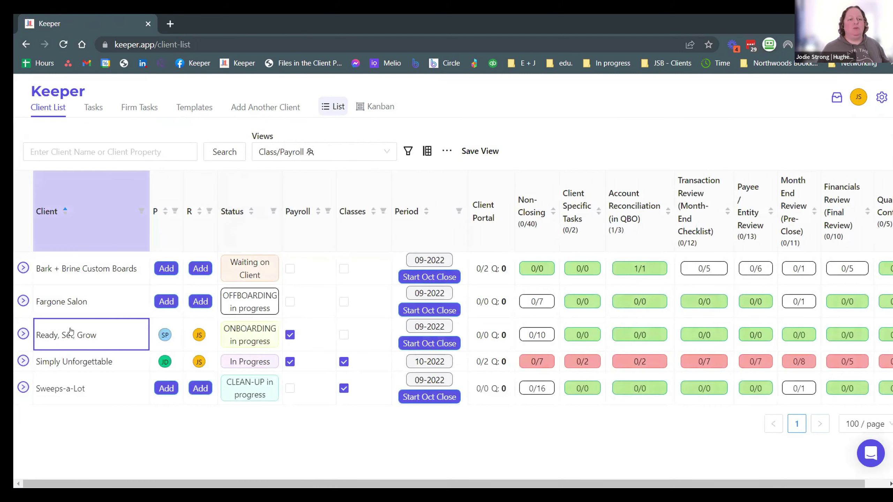
left_click(60, 362)
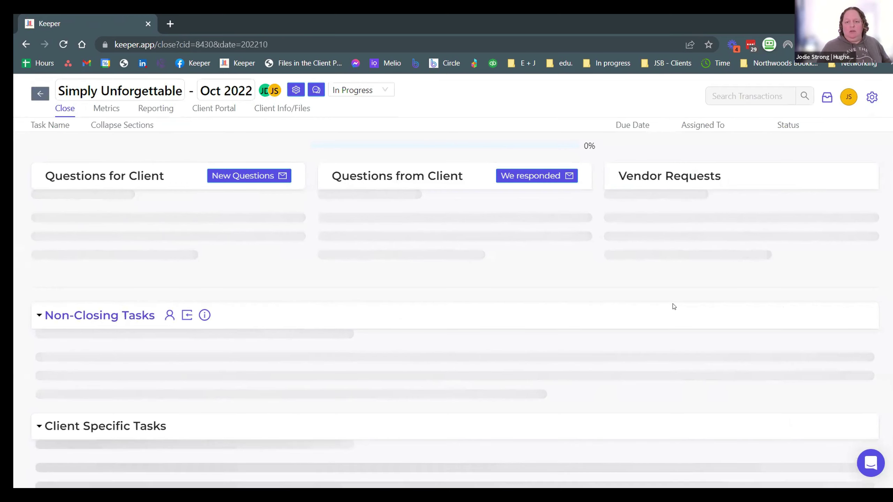
scroll(719, 323, "down", 6)
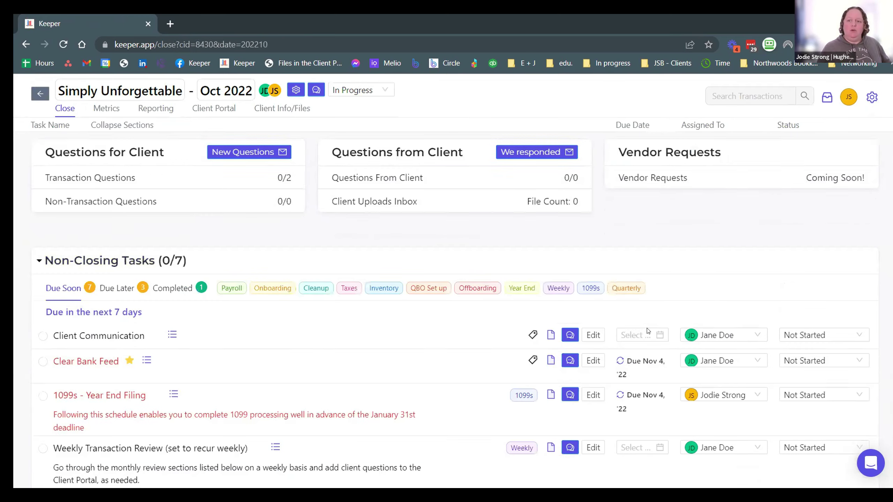
scroll(644, 331, "down", 8)
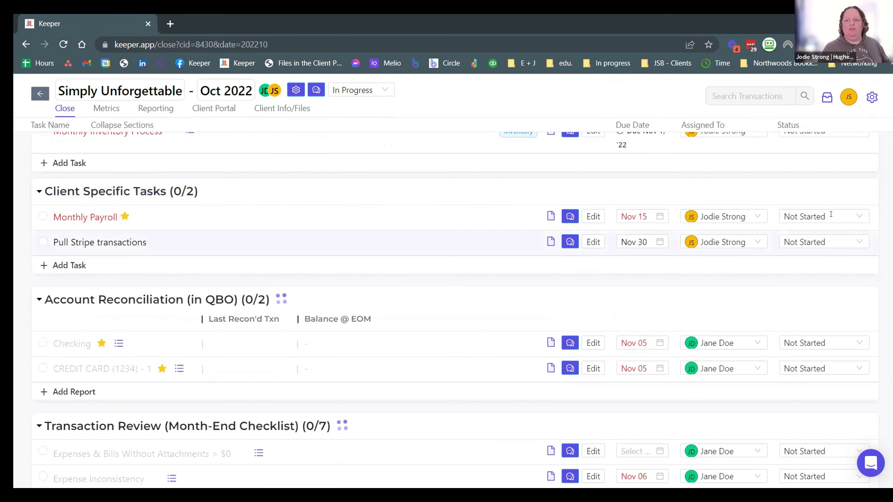
left_click(824, 211)
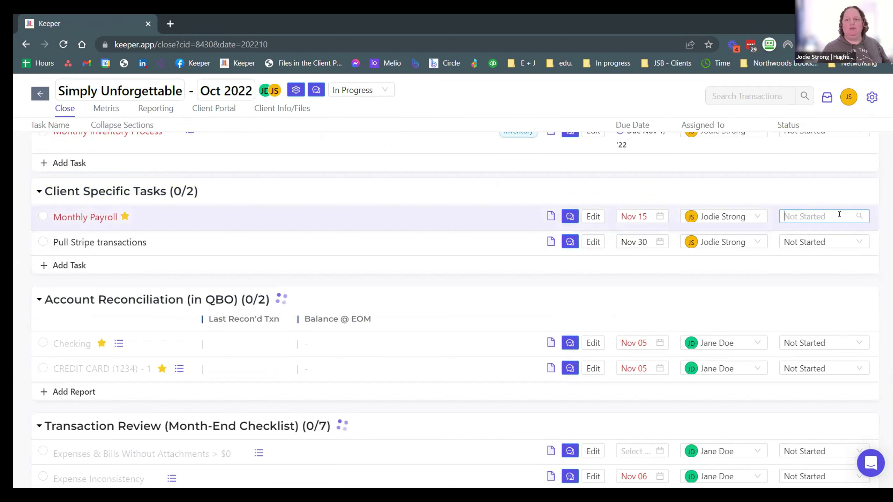
left_click(807, 243)
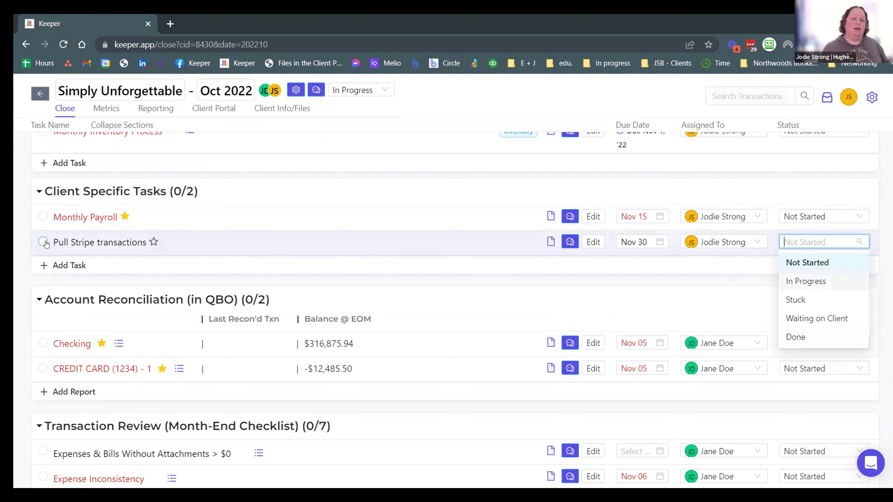
left_click(797, 337)
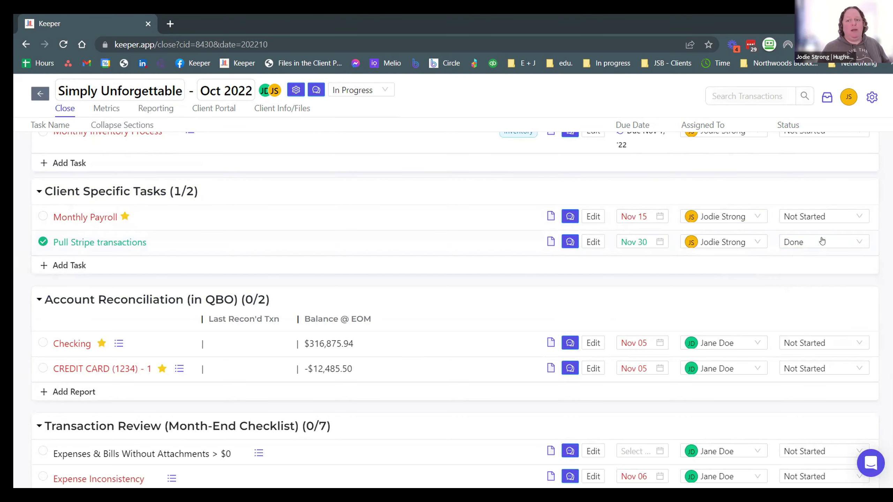
- Mark the Pull Stripe transactions task as not completed and check its available statuses before returning to the client list
left_click(41, 245)
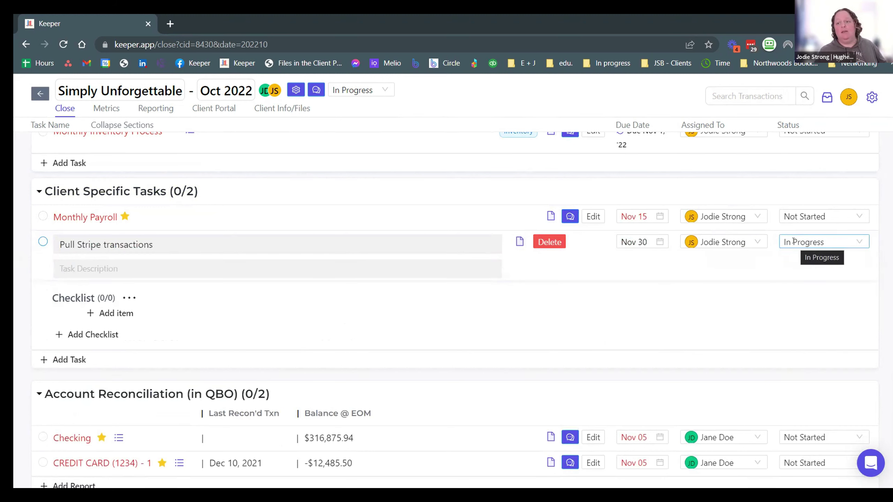
left_click(794, 242)
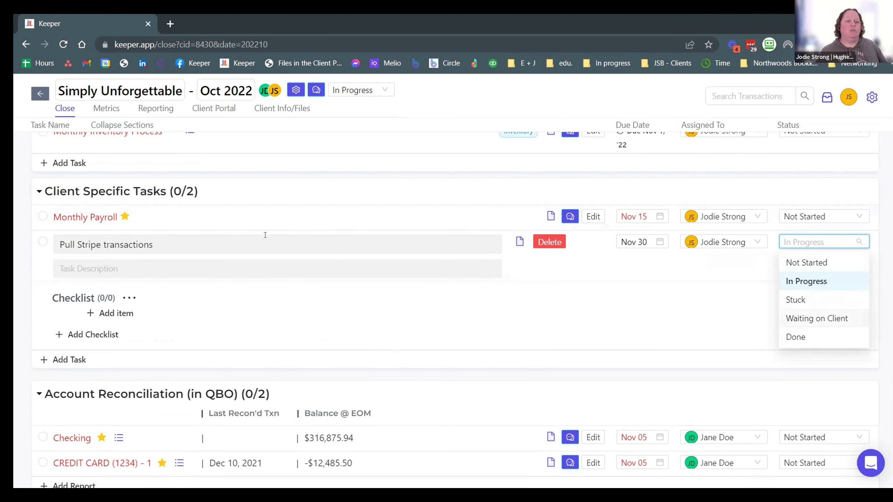
scroll(321, 263, "up", 15)
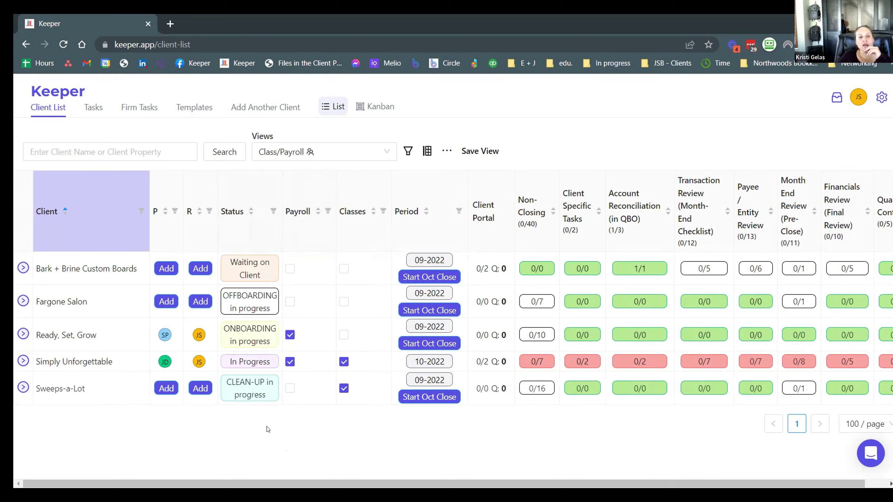
- Start a new client property column of type Checkbox in All Client Settings and enter "Weekly don" as its name
left_click(883, 99)
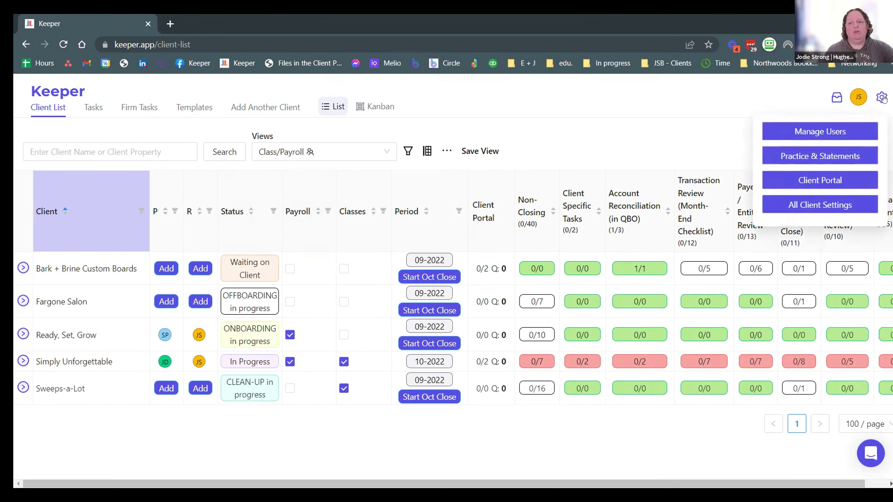
left_click(799, 198)
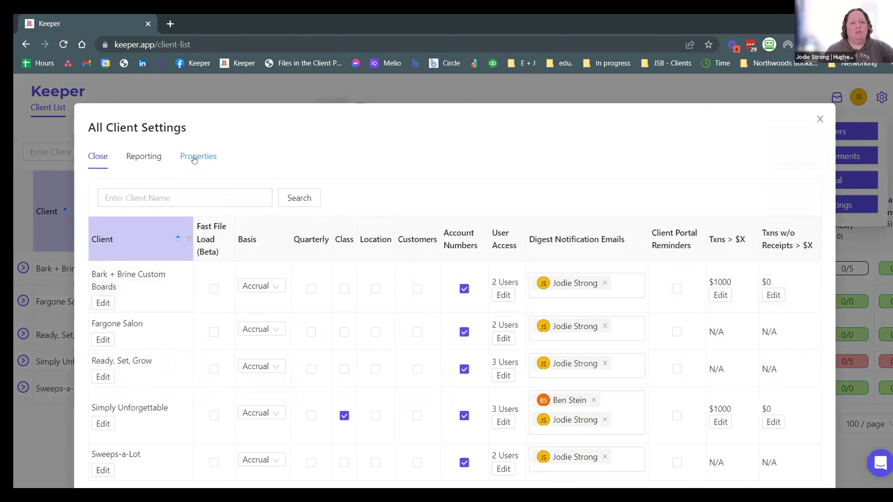
left_click(194, 157)
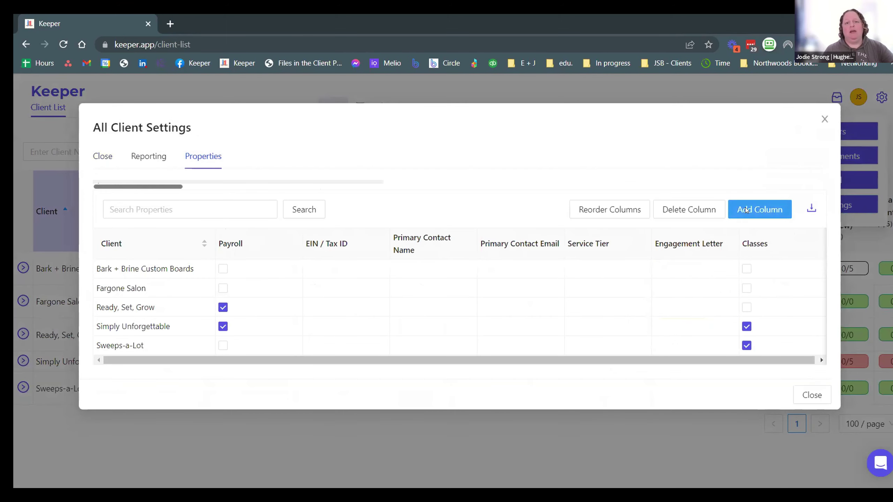
left_click(746, 210)
left_click(315, 152)
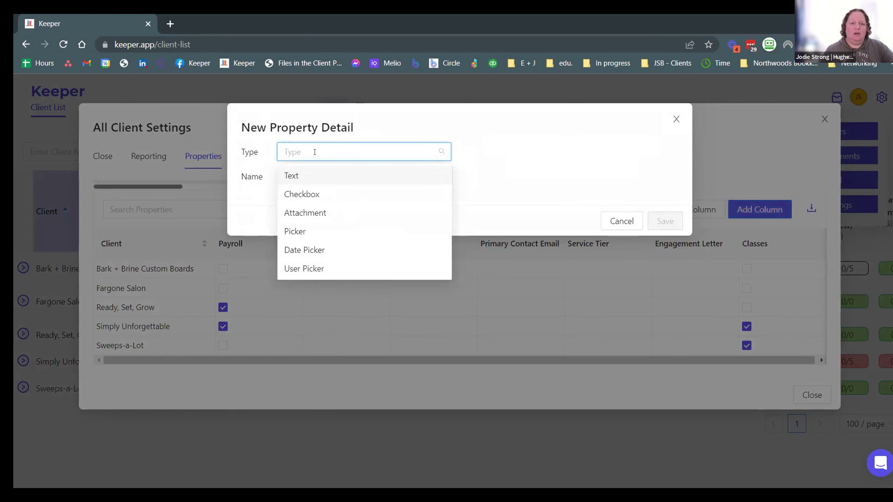
left_click(302, 194)
left_click(324, 180)
type("Weekly don")
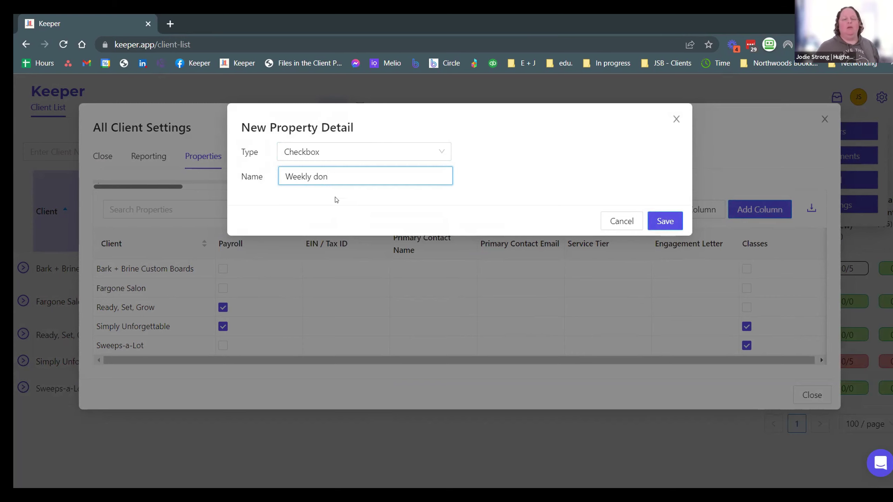
- Change the new property's type to Picker and replace its name with "Week complete"
key("ctrl+a")
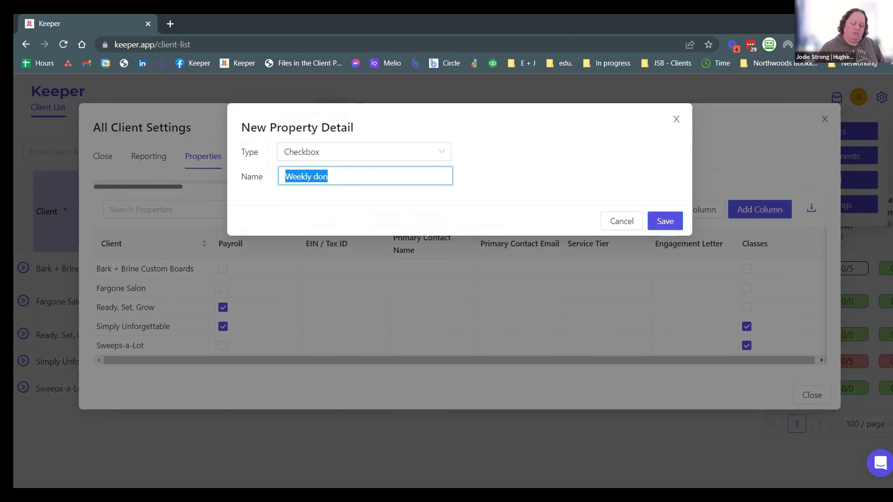
key("BackSpace")
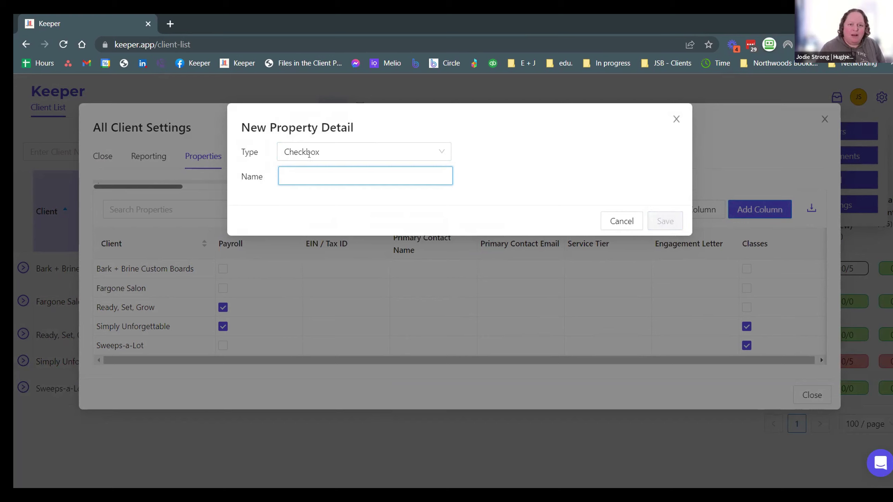
left_click(309, 154)
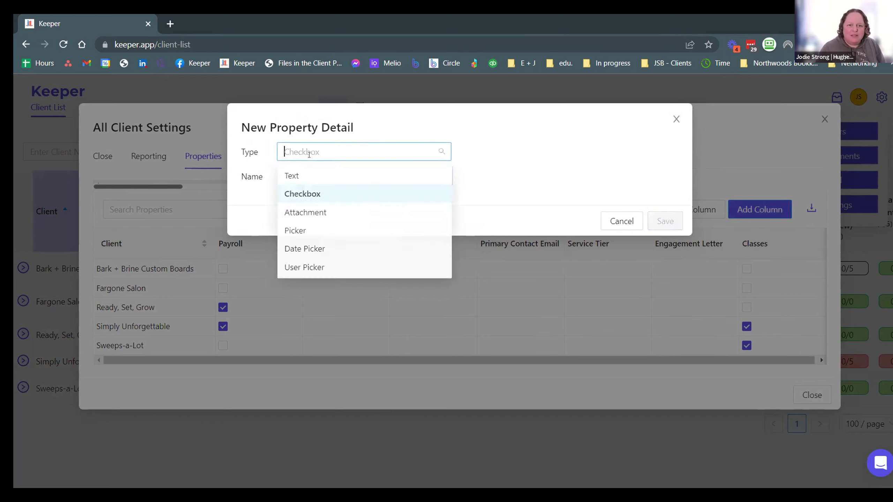
left_click(330, 230)
left_click(367, 170)
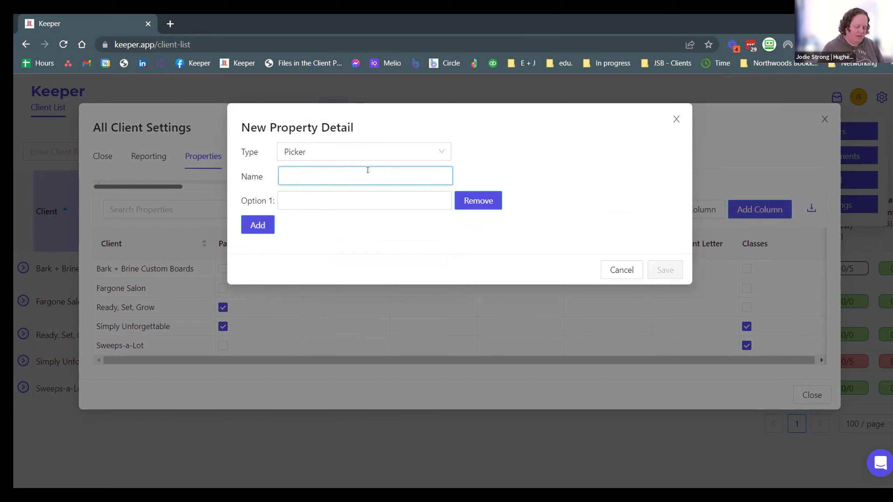
type("Week com")
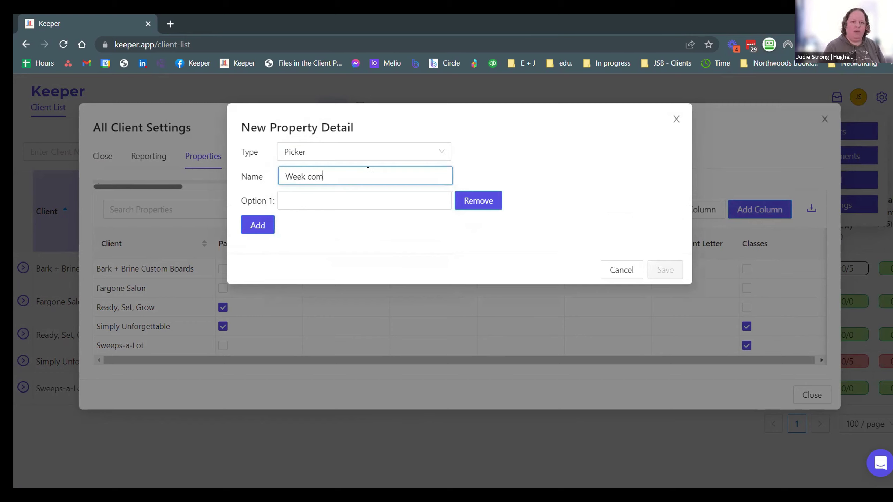
type("plete")
- Enter "Week 1" as the first picker option of the Week complete property
left_click(325, 202)
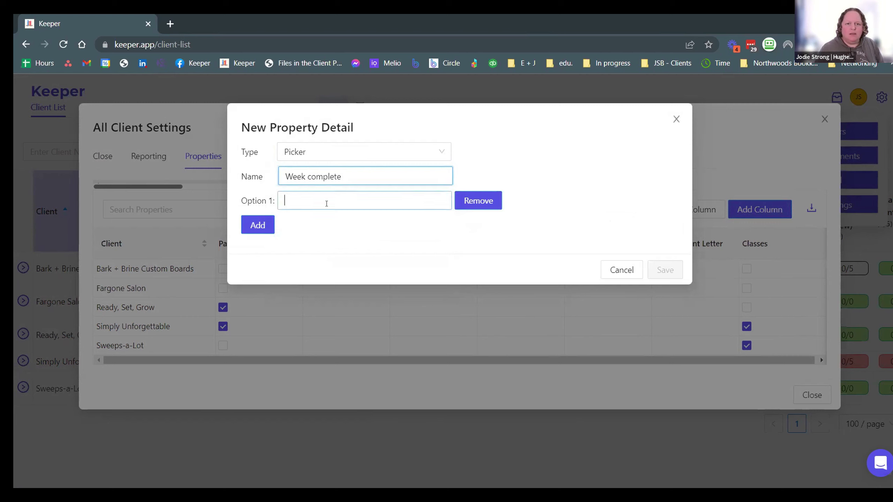
type("Week 1")
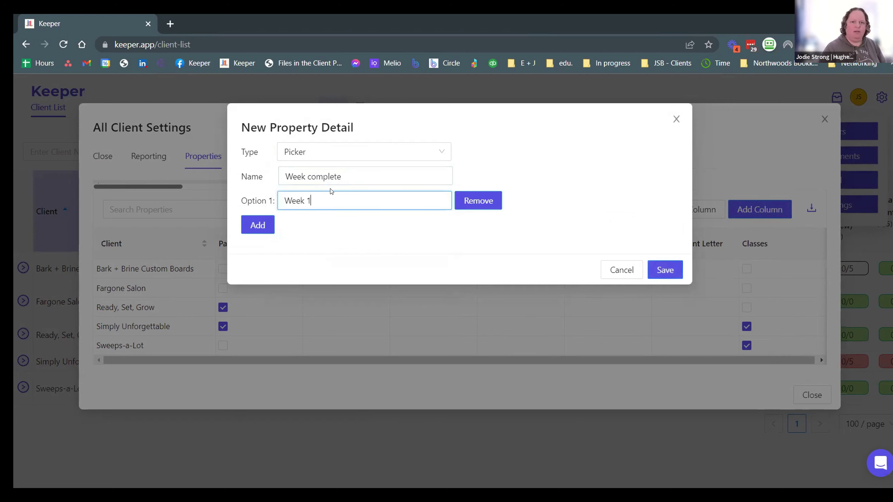
left_click(492, 201)
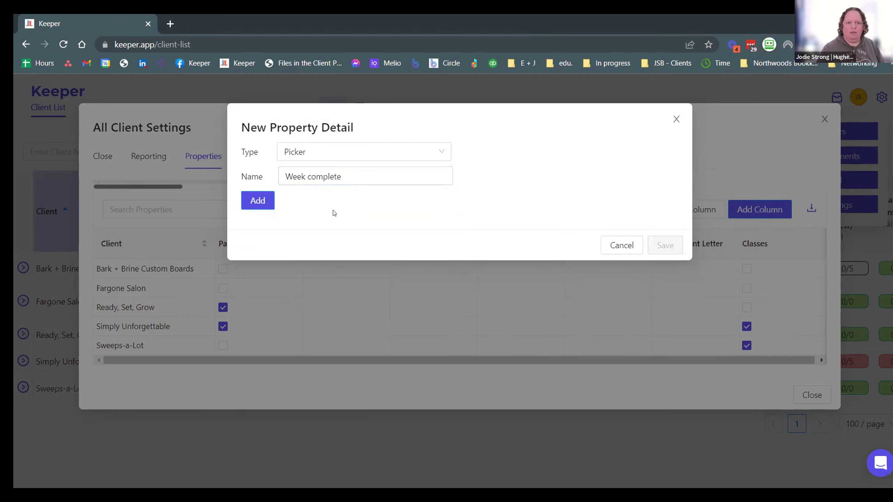
left_click(257, 201)
left_click(314, 195)
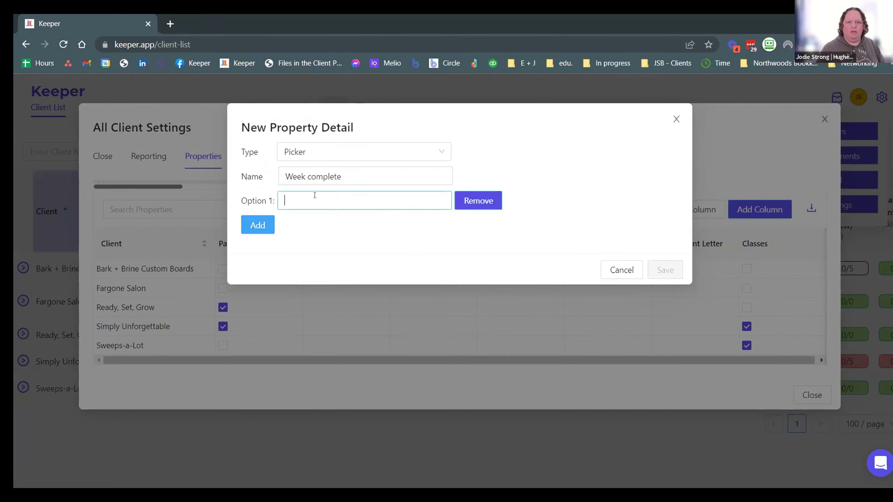
type("Week 1")
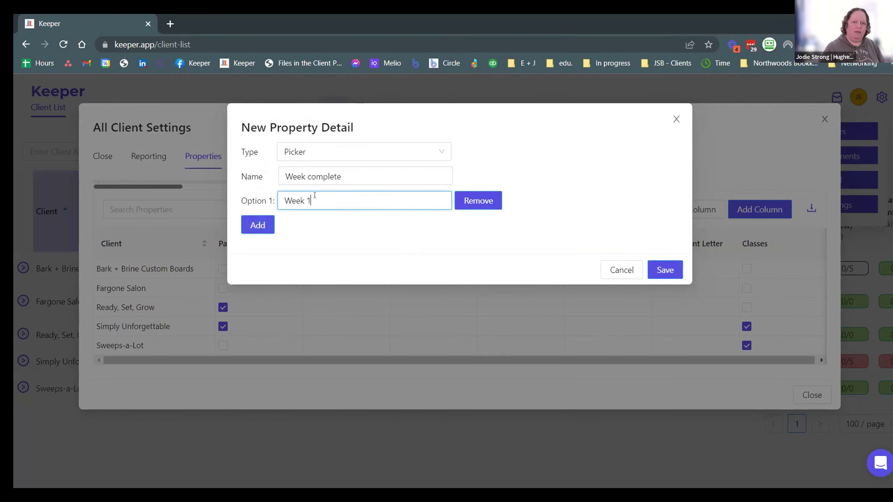
- Add the picker options "Week 2", "Week 3" and "Week 4" and save the Week complete column
left_click(256, 225)
left_click(310, 216)
type("Week 2")
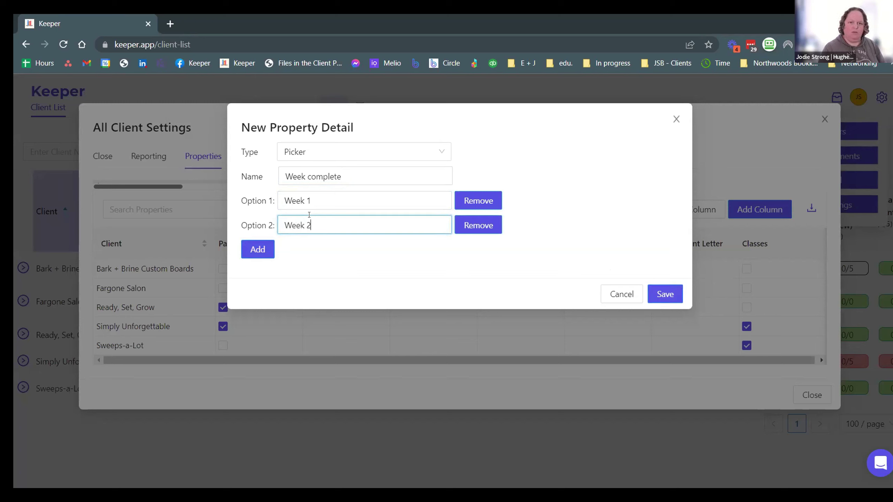
left_click(253, 249)
left_click(295, 248)
type("Week 3")
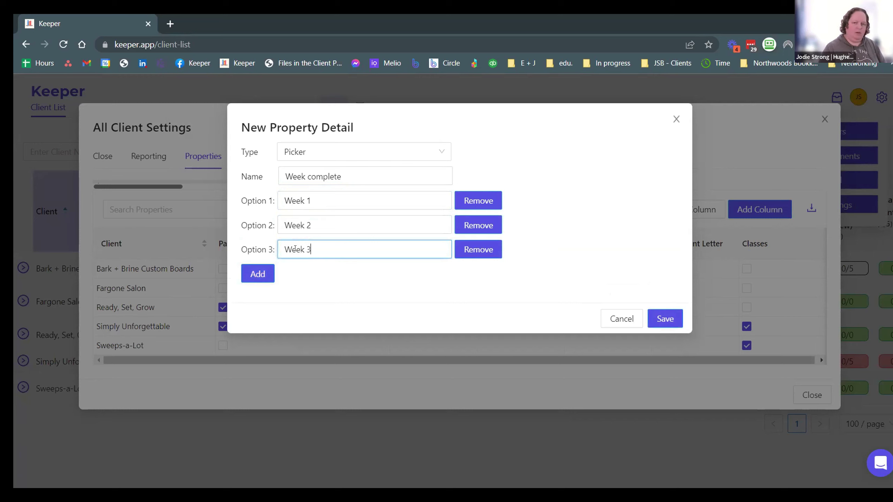
left_click(263, 274)
left_click(295, 272)
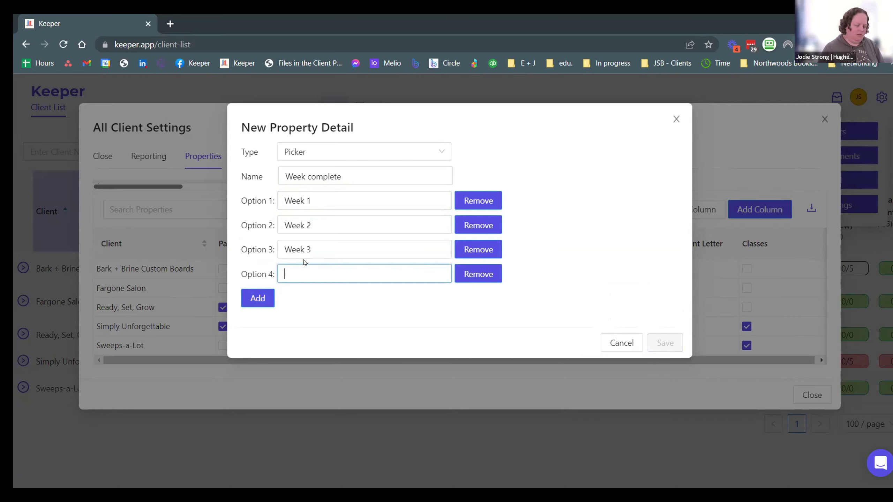
type("Week 4")
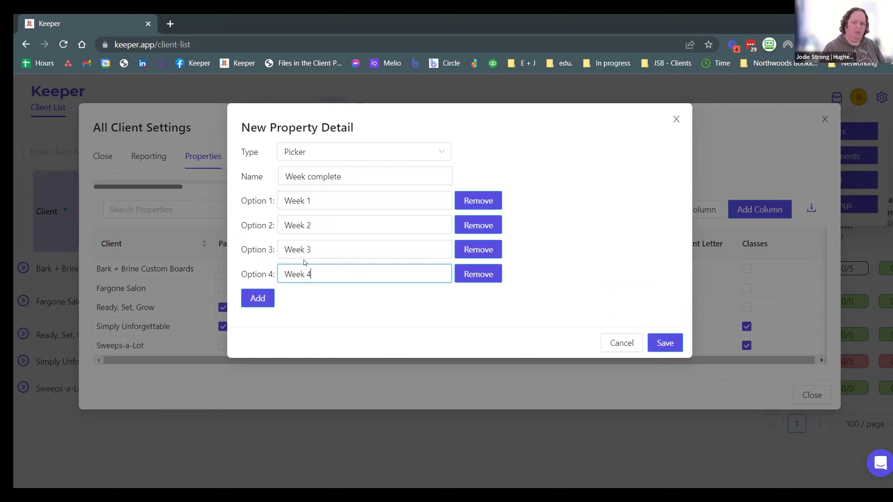
left_click(669, 351)
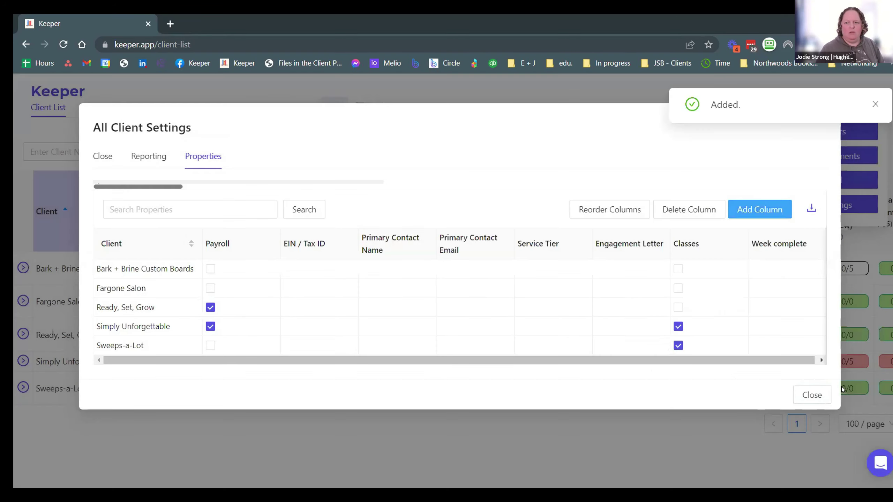
- Return to the client list and show the Week complete property in place of Payroll and Classes
left_click(808, 395)
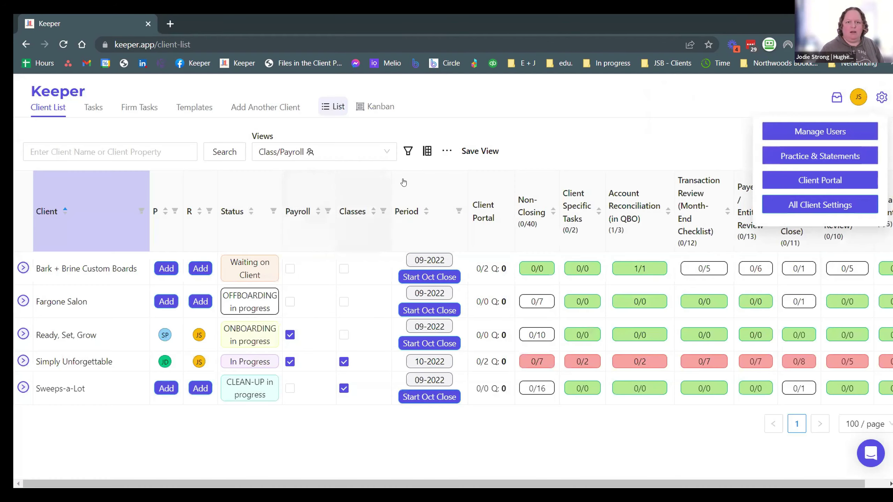
left_click(427, 150)
left_click(348, 171)
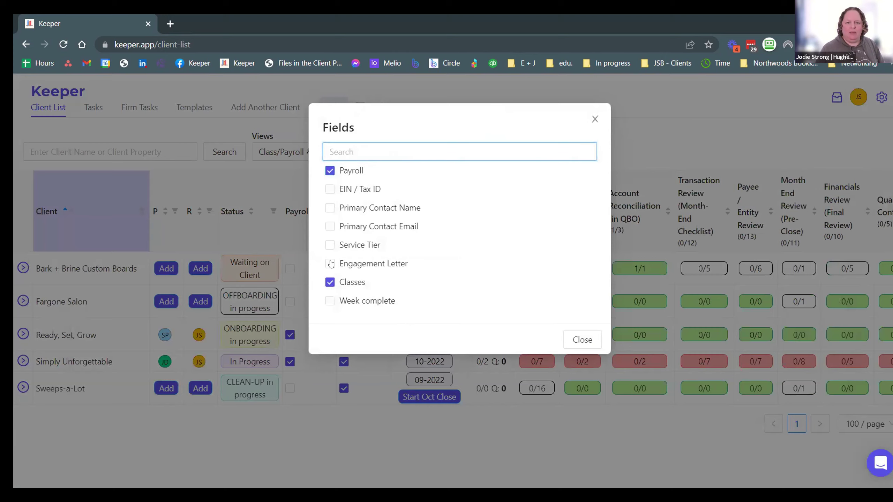
left_click(343, 282)
left_click(350, 303)
left_click(580, 340)
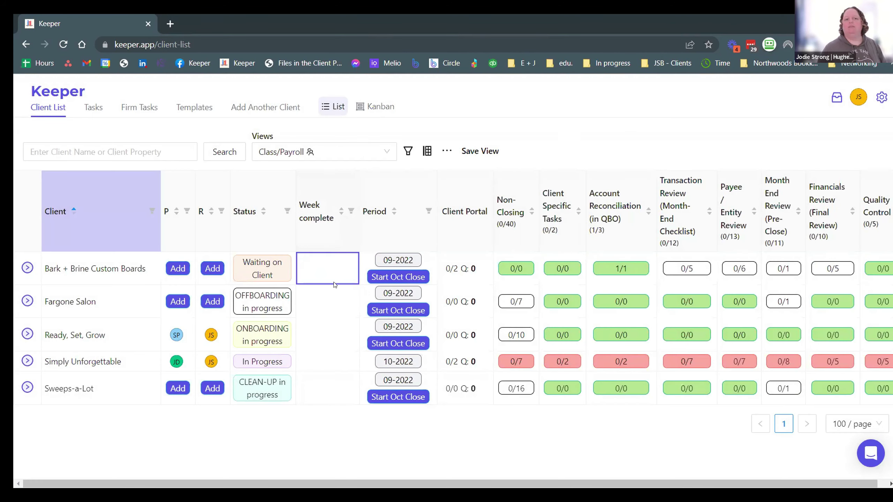
- Set Week complete to Week 1 for Ready, Set, Grow in the client list
left_click(307, 353)
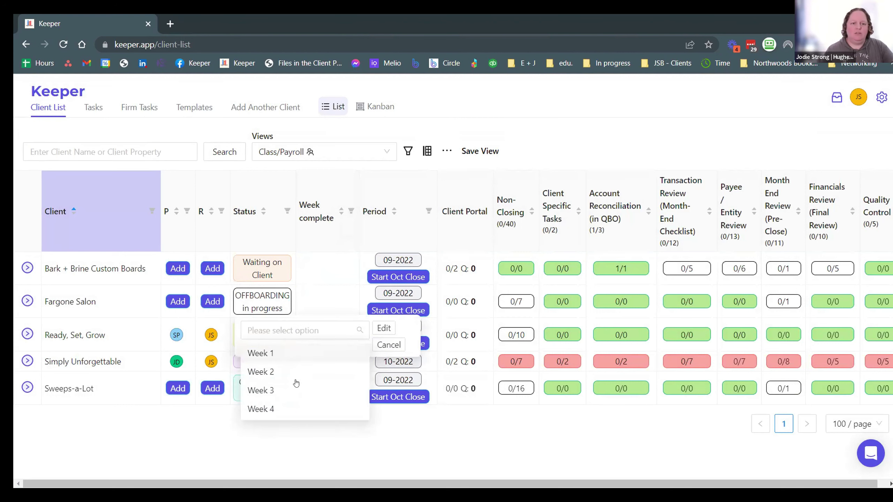
left_click(294, 359)
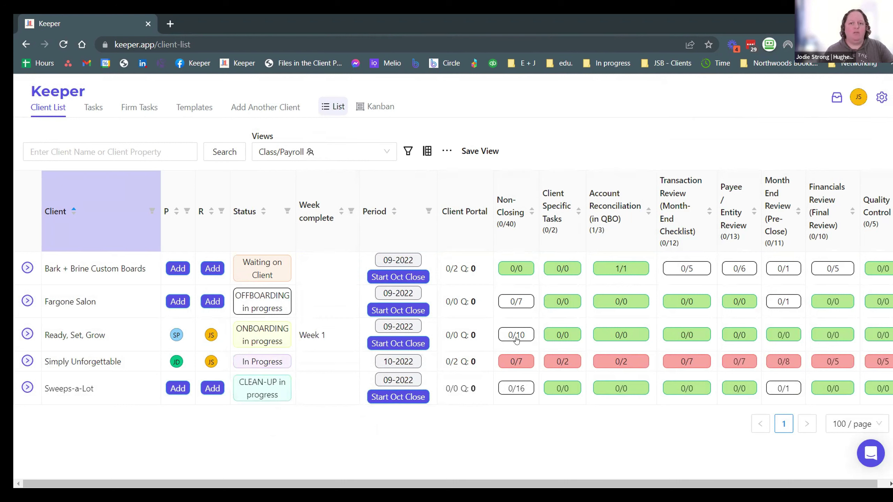
left_click(323, 336)
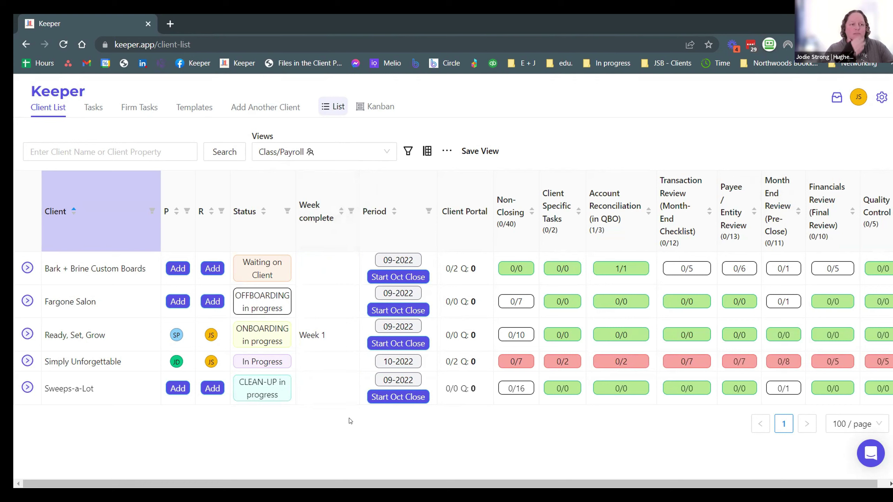
- Add a client property column of type Date Picker named "Weekly done thru" in All Client Settings
left_click(881, 99)
left_click(794, 204)
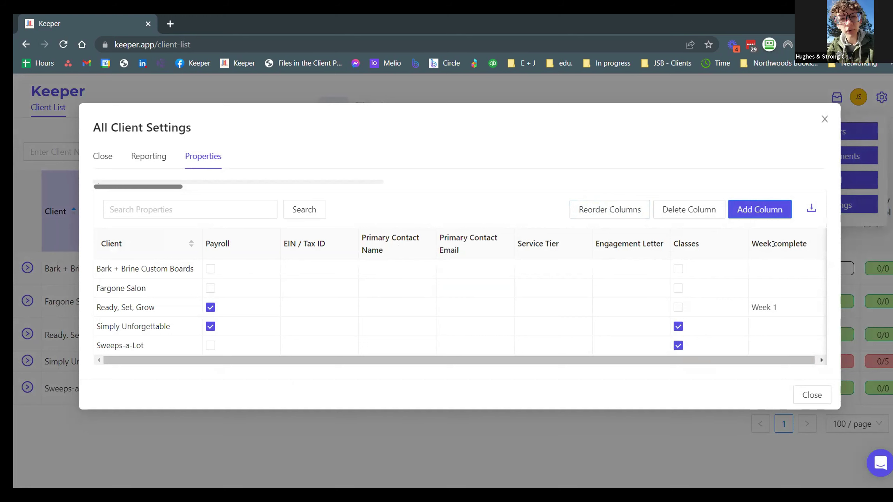
left_click(775, 305)
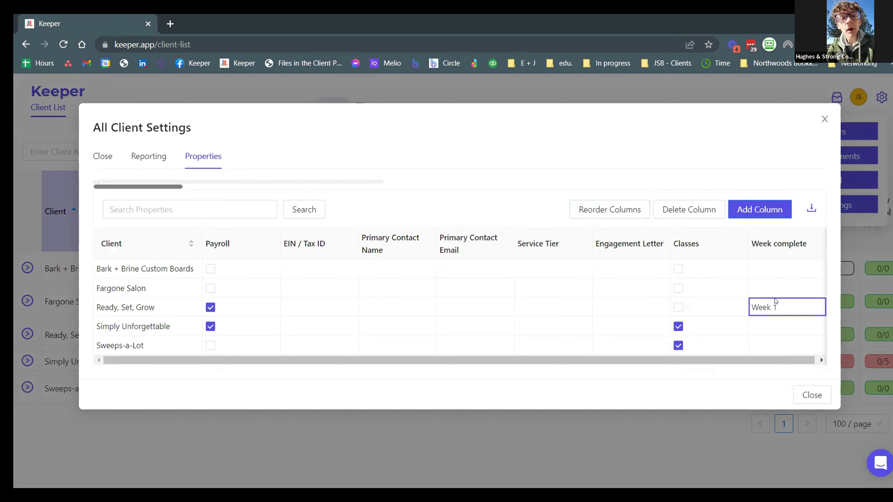
left_click(763, 234)
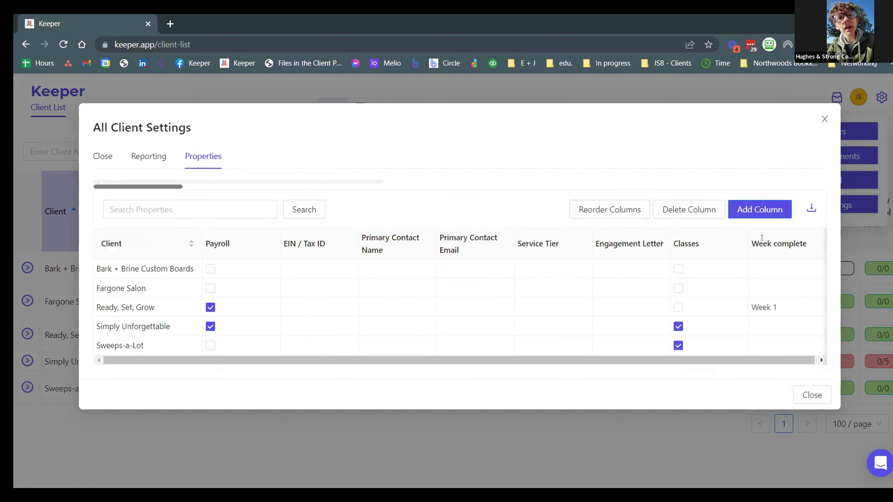
left_click(755, 209)
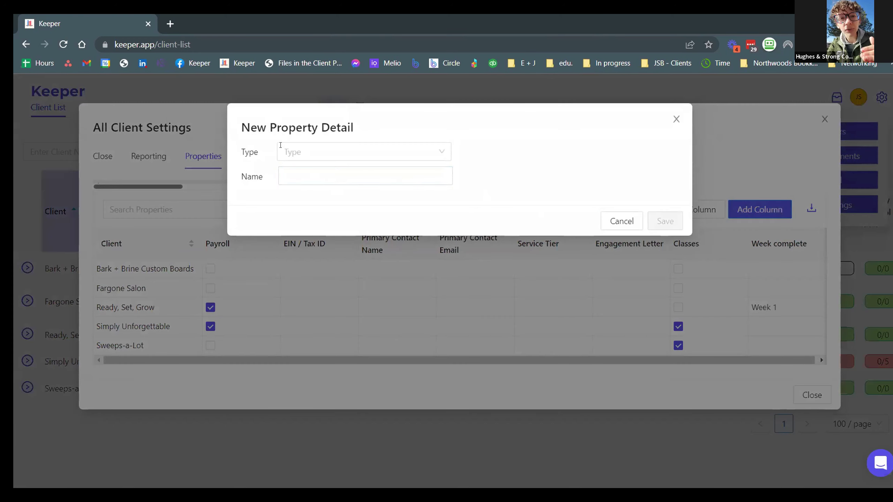
left_click(297, 155)
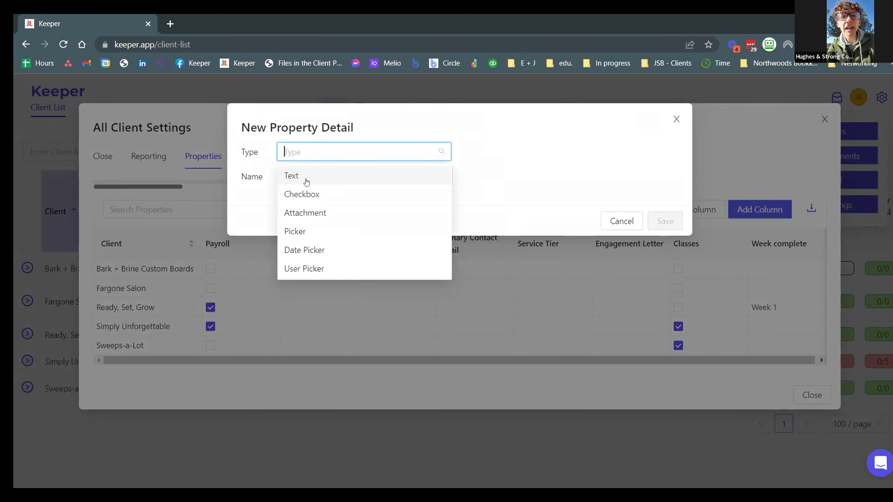
left_click(313, 255)
left_click(309, 177)
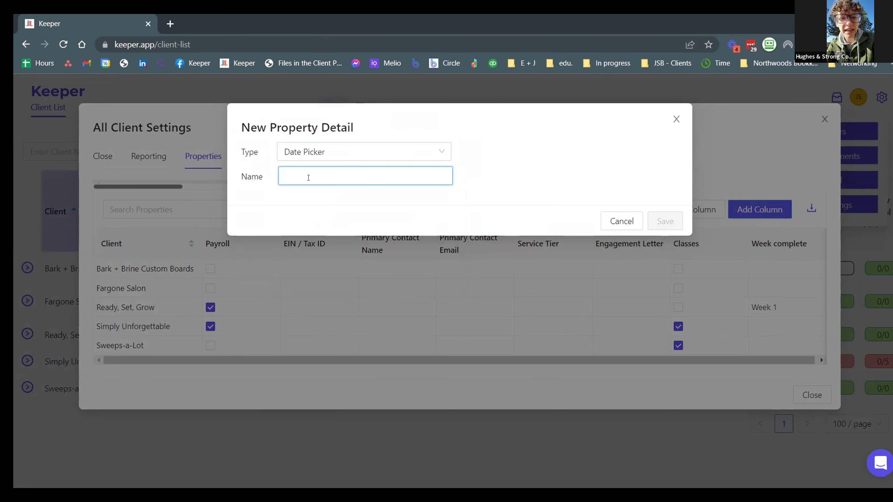
type("W")
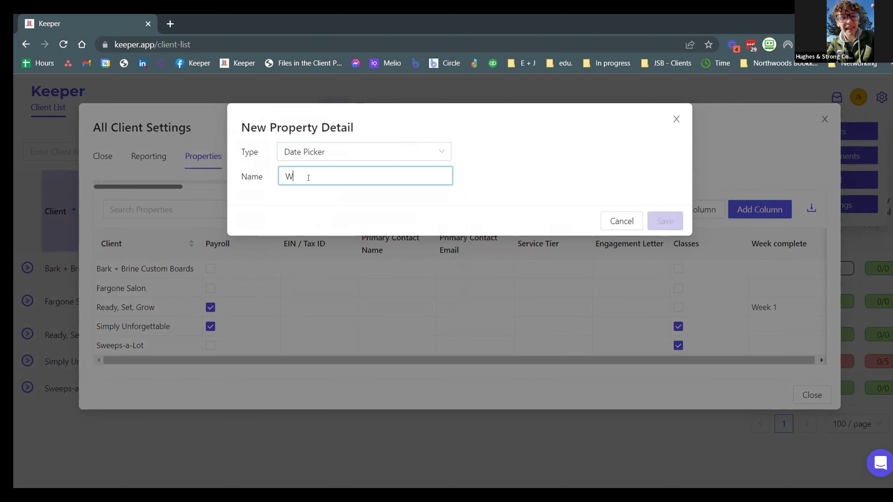
type("eekly done thru")
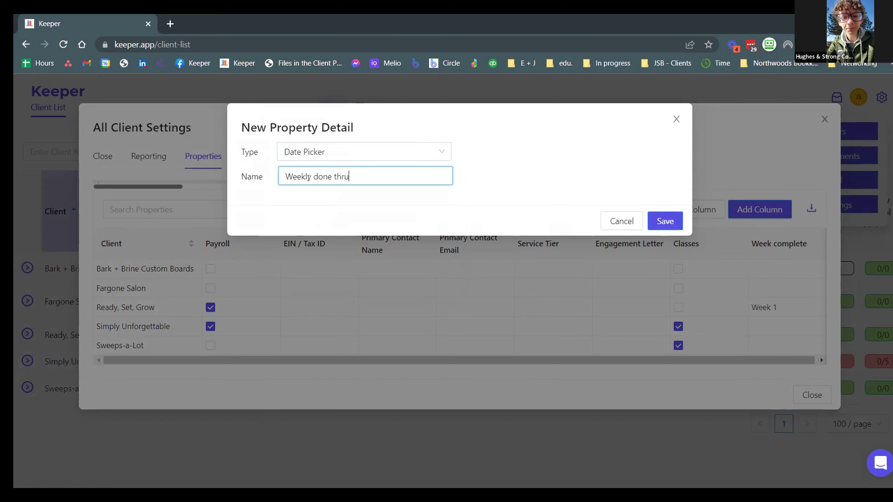
left_click(665, 221)
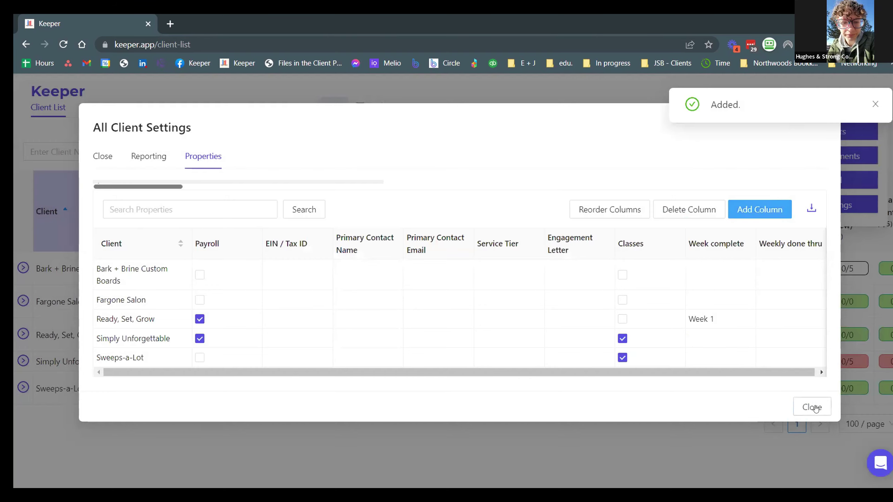
- Show the Week complete and Weekly done thru properties in the client list and hide Payroll and Classes
left_click(372, 98)
left_click(373, 103)
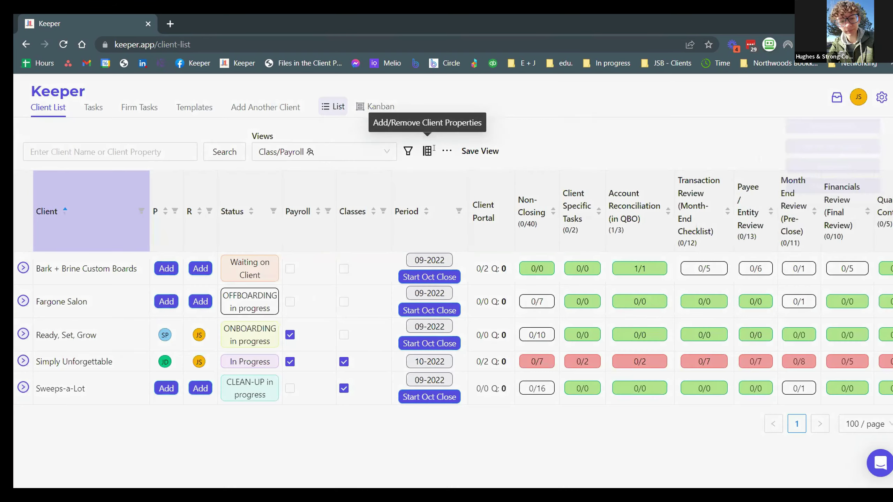
left_click(382, 320)
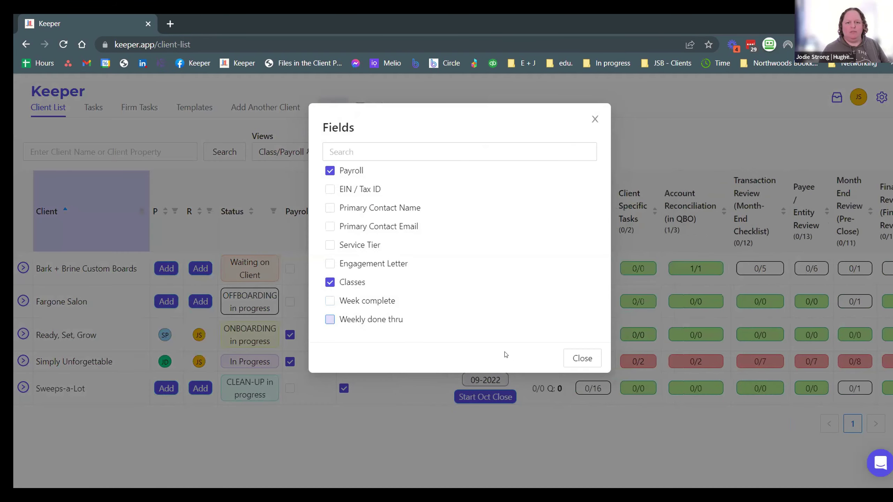
left_click(332, 301)
left_click(330, 282)
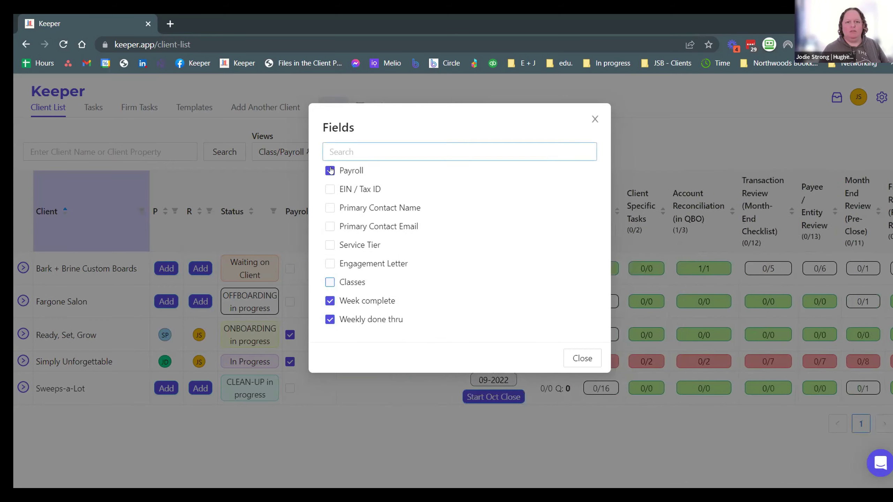
left_click(580, 358)
- Set the Weekly done thru date for Ready, Set, Grow to November 15, 2022
left_click(367, 337)
left_click(376, 228)
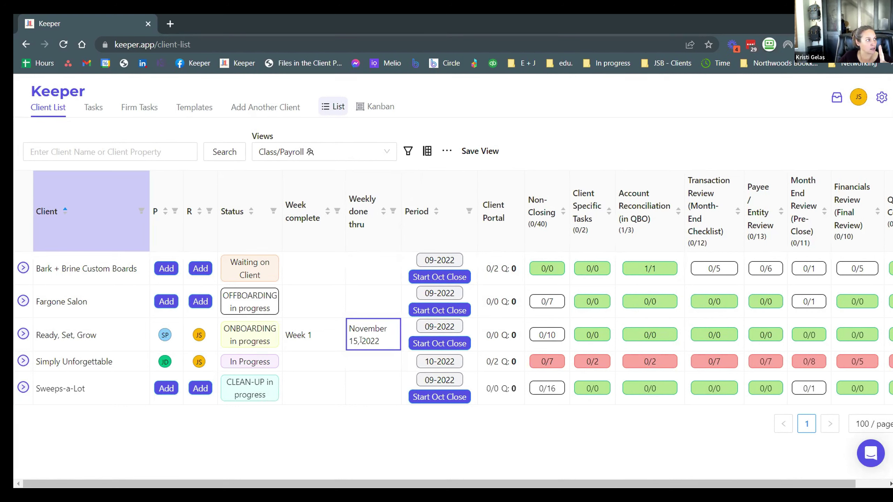
- Open the client info of Simply Unforgettable and review its properties, details and notes
left_click(85, 359)
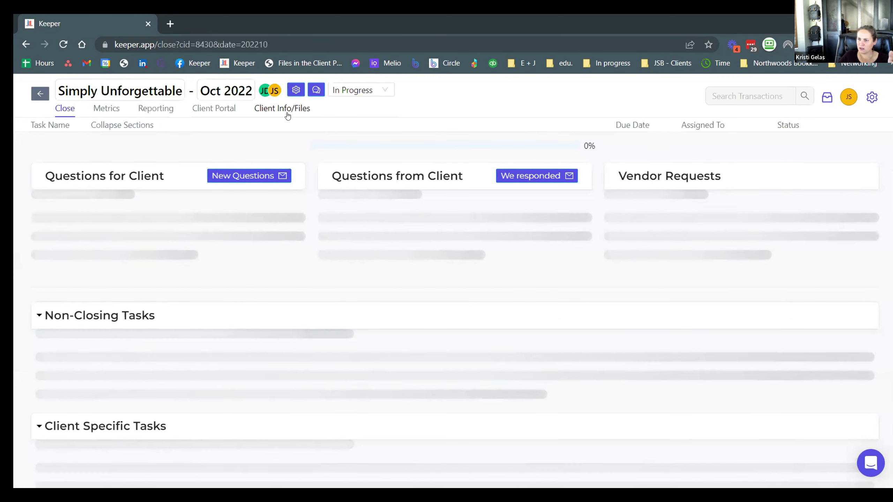
left_click(282, 109)
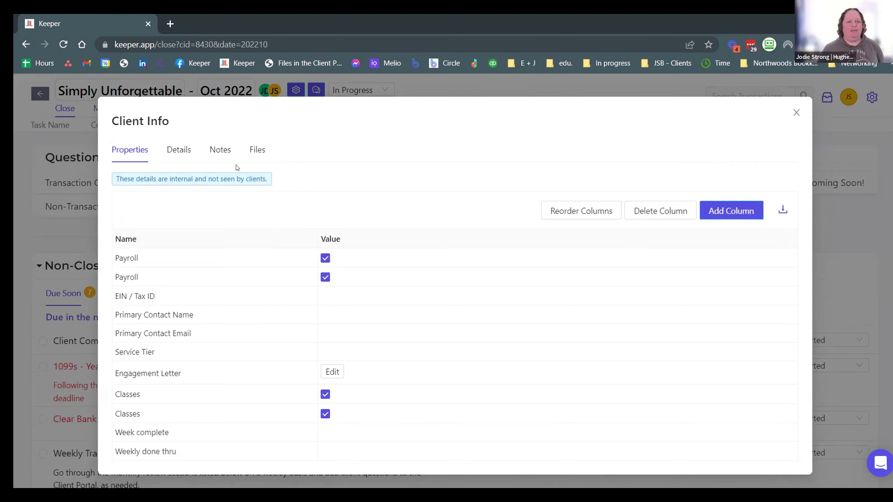
left_click(175, 149)
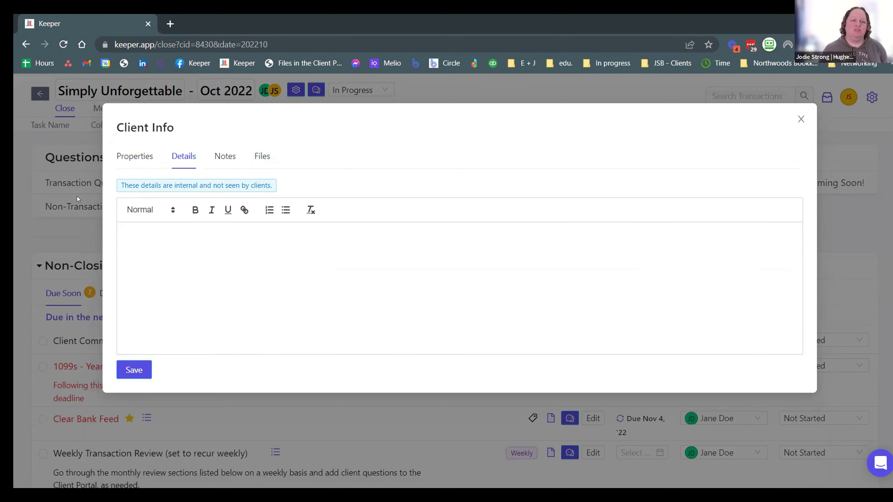
left_click(228, 157)
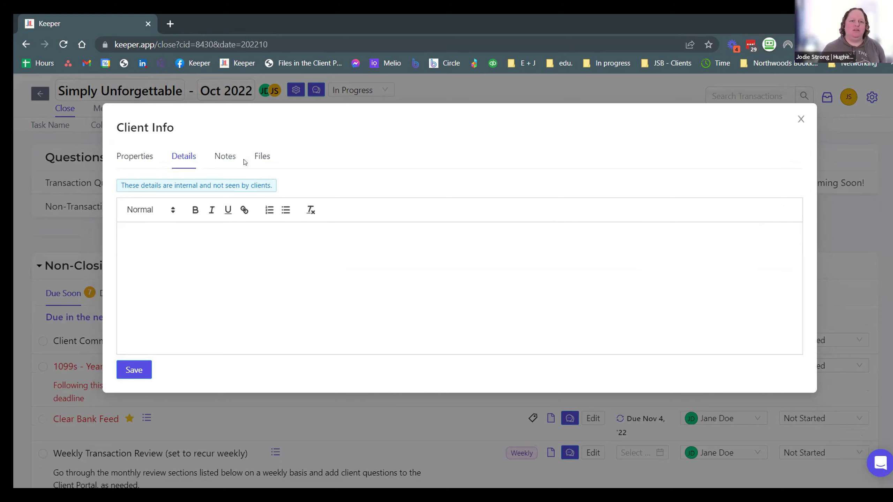
- Examine the files stored for Simply Unforgettable, comparing all files with those in the portal
left_click(262, 156)
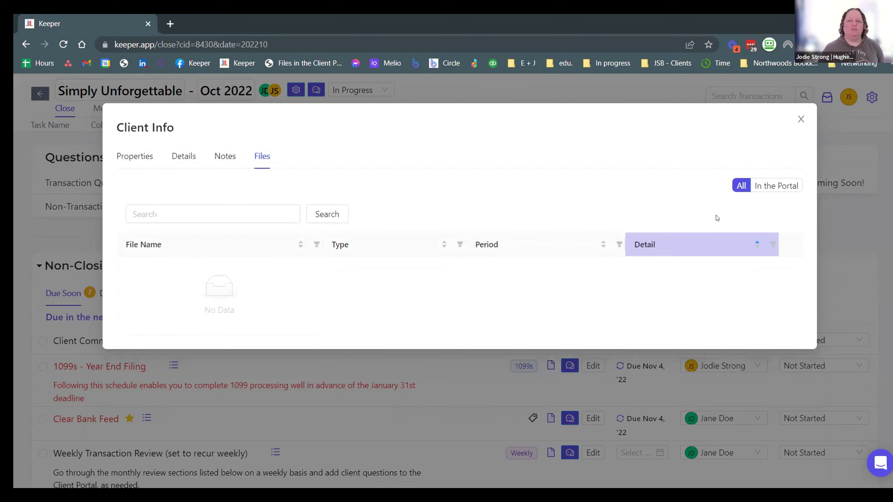
left_click(770, 187)
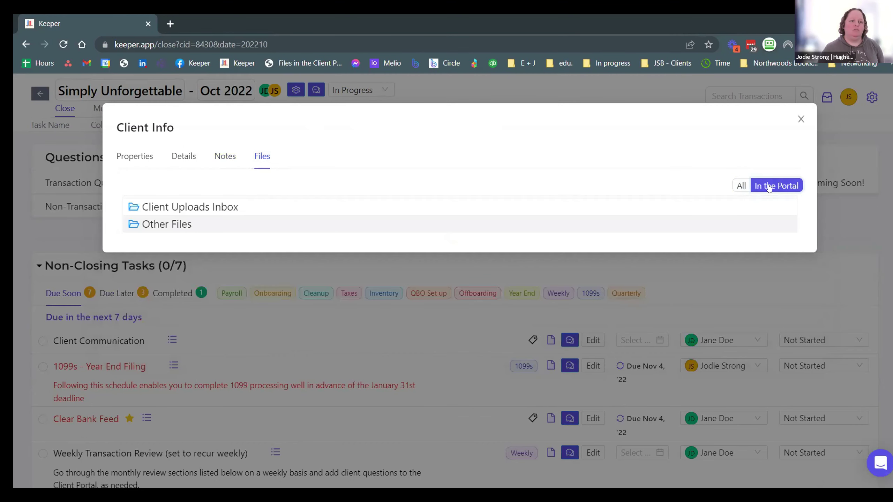
left_click(739, 186)
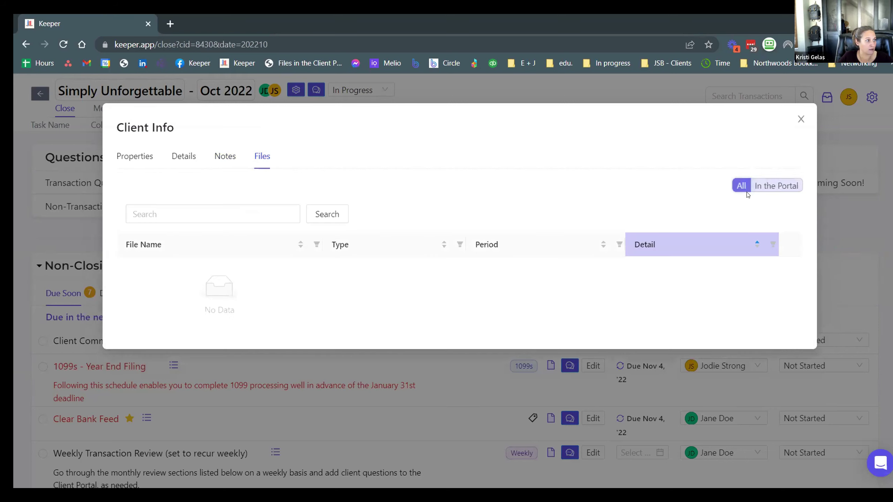
left_click(776, 185)
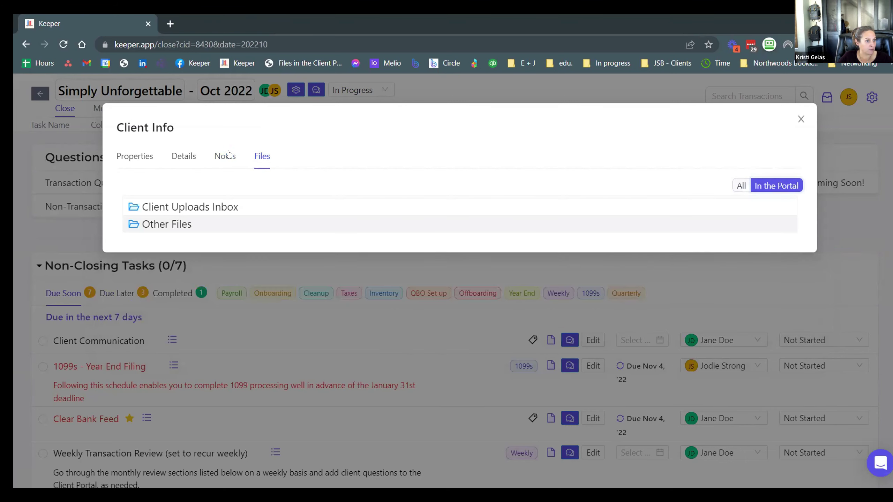
- Revisit the notes and details of Simply Unforgettable and close its client info
left_click(218, 160)
left_click(173, 157)
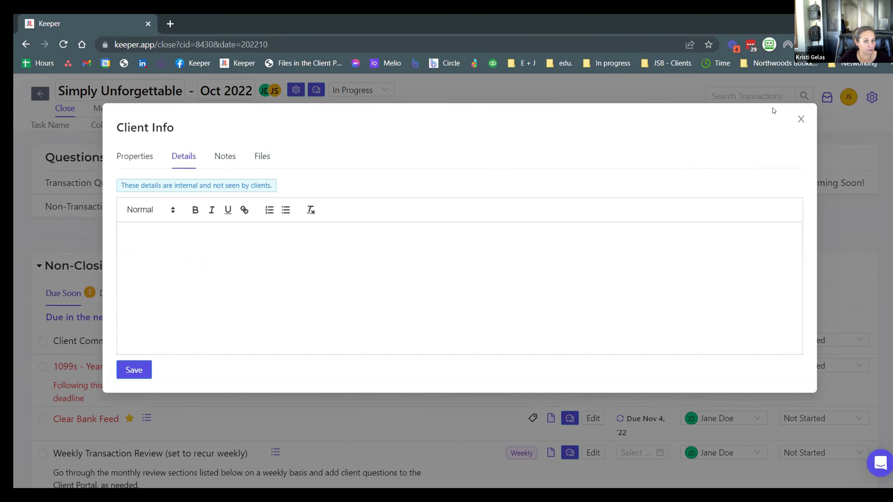
key("Escape")
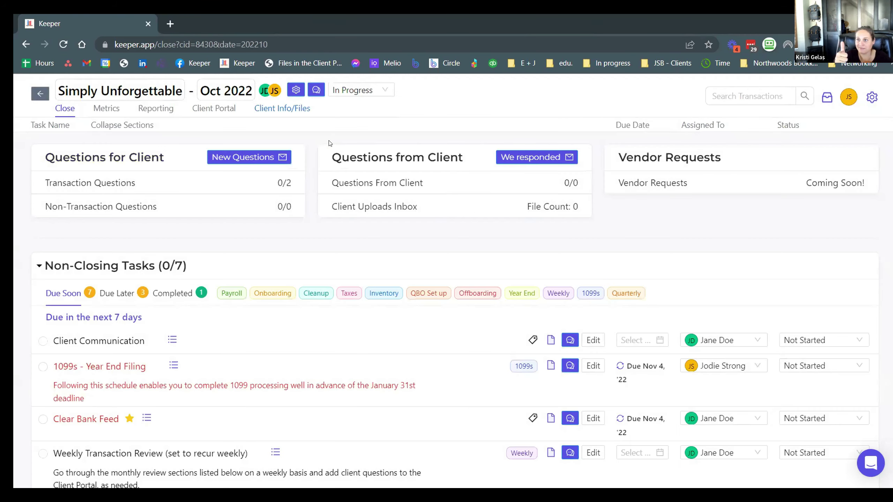